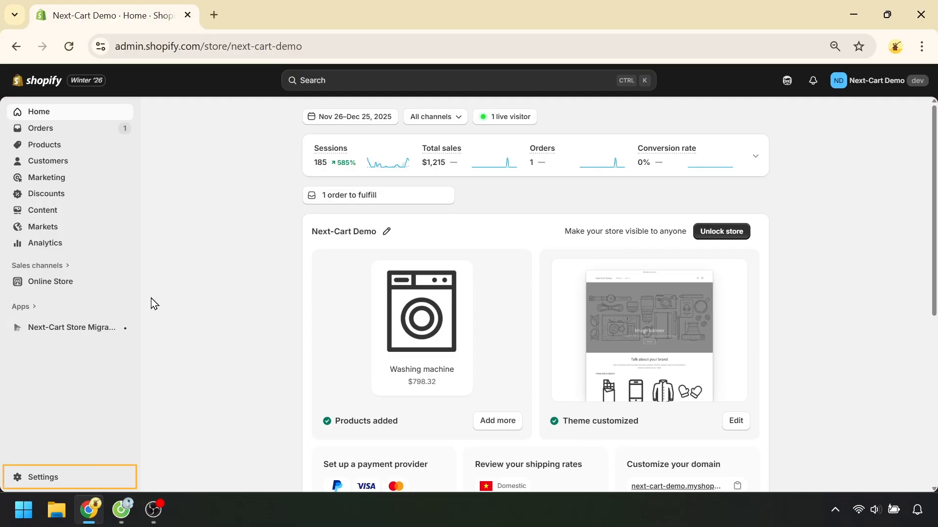
Open the product metafield definitions in the store's metafields and metaobjects settings
click(47, 483)
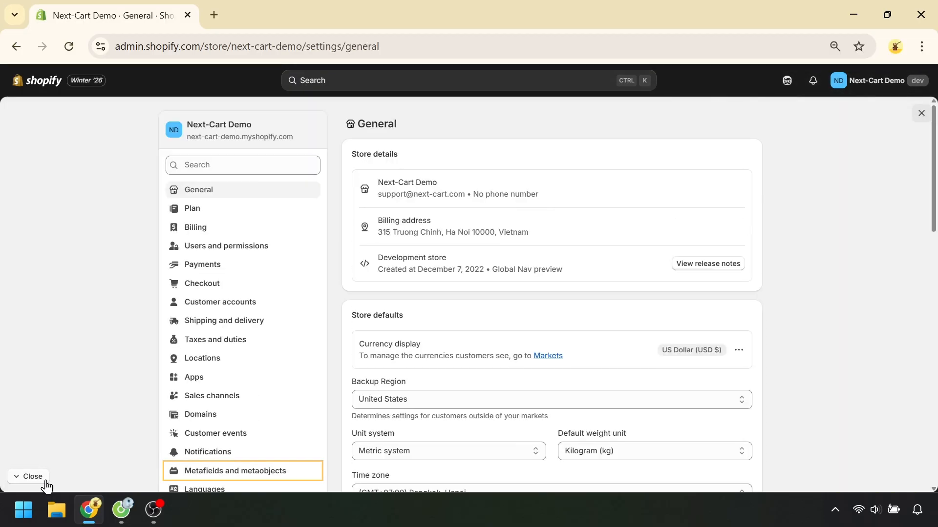
click(287, 474)
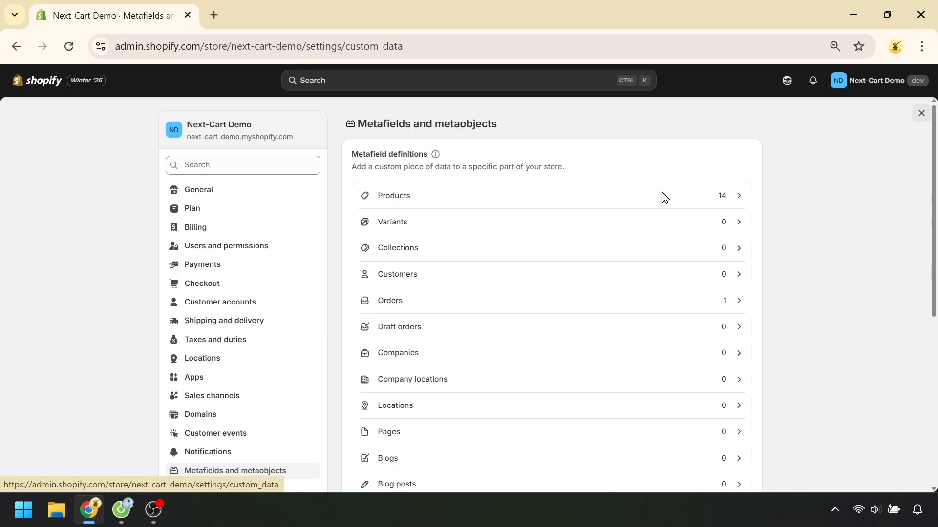
scroll(841, 313, down, 4)
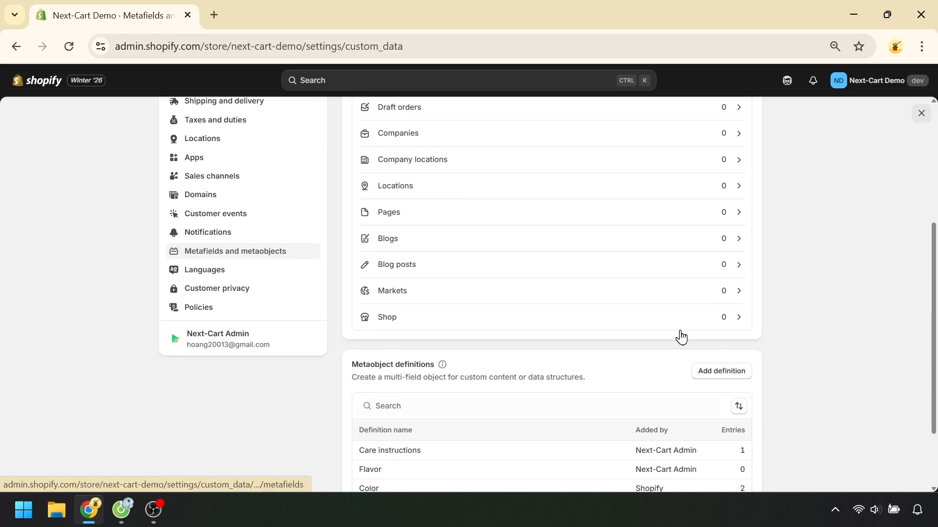
scroll(801, 374, up, 1)
scroll(814, 367, up, 3)
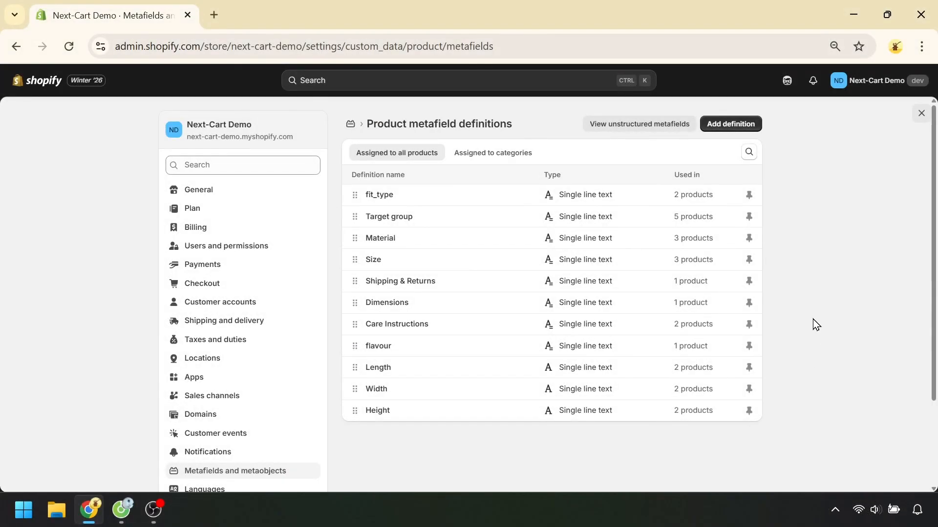
Start a new product metafield definition named Style with the Single line text type and no category assignments
click(727, 127)
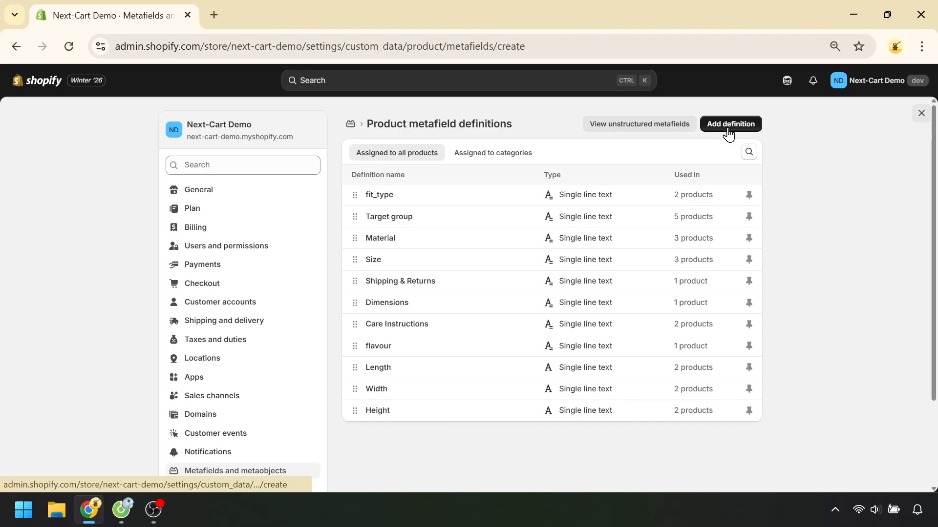
click(461, 175)
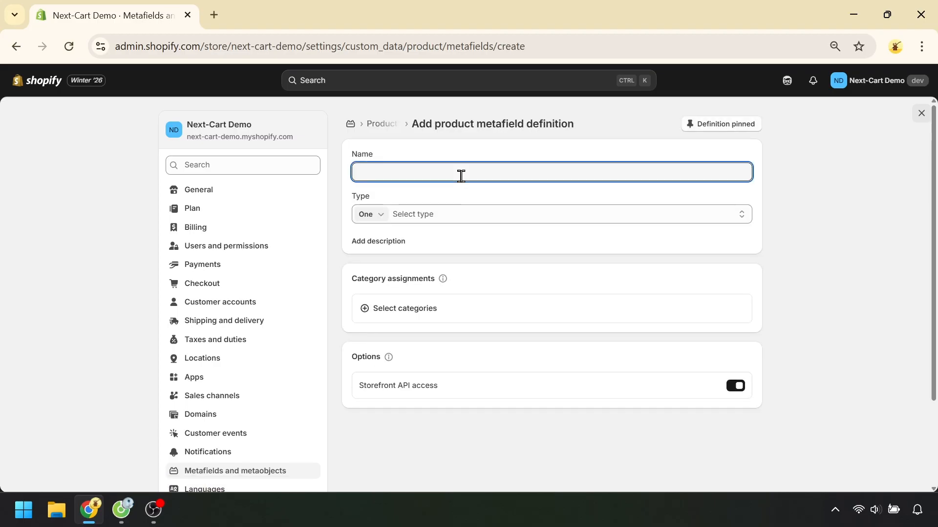
text(Style)
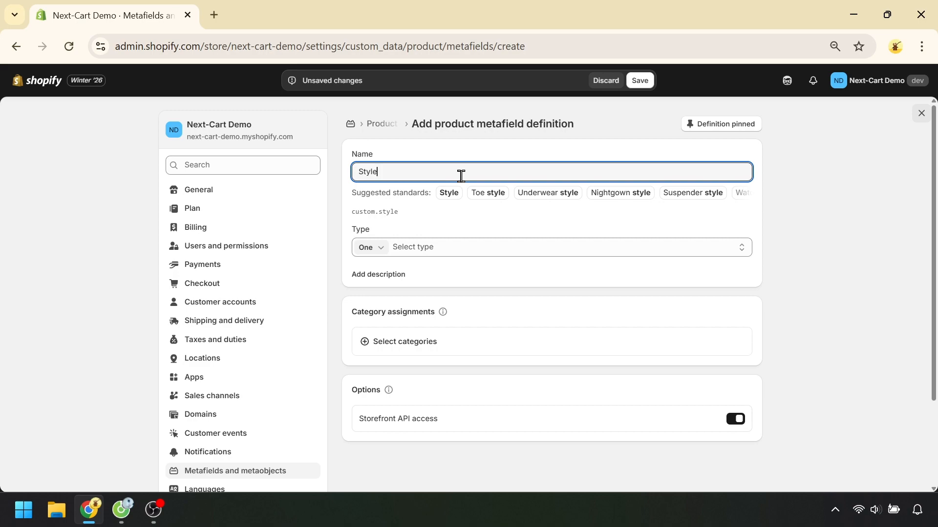
click(480, 252)
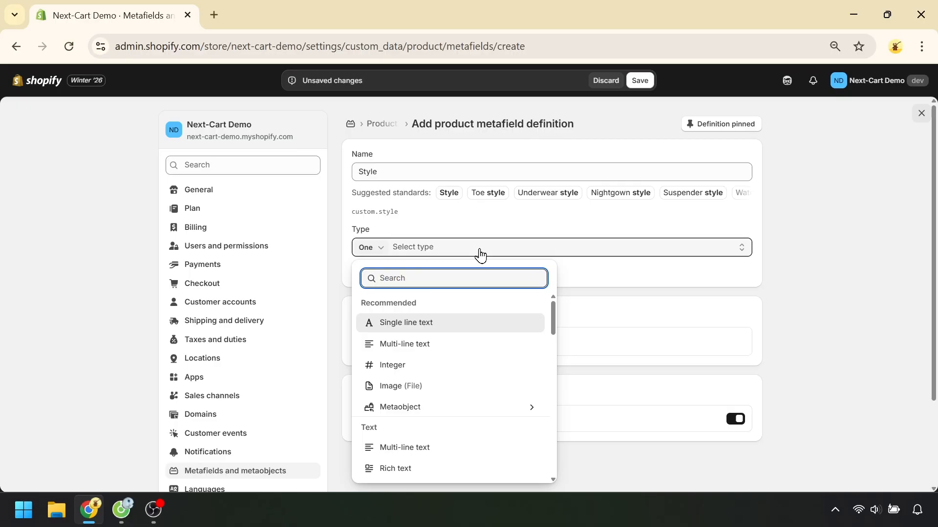
click(446, 325)
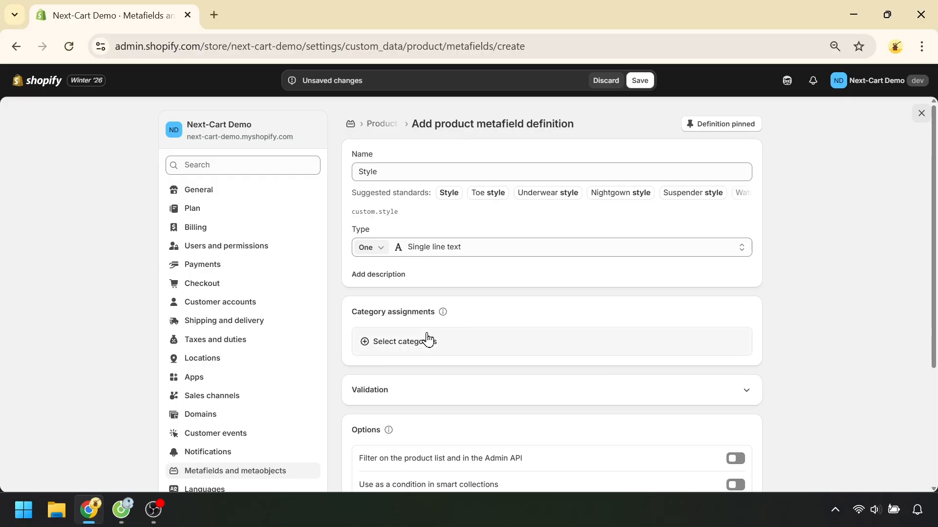
click(470, 351)
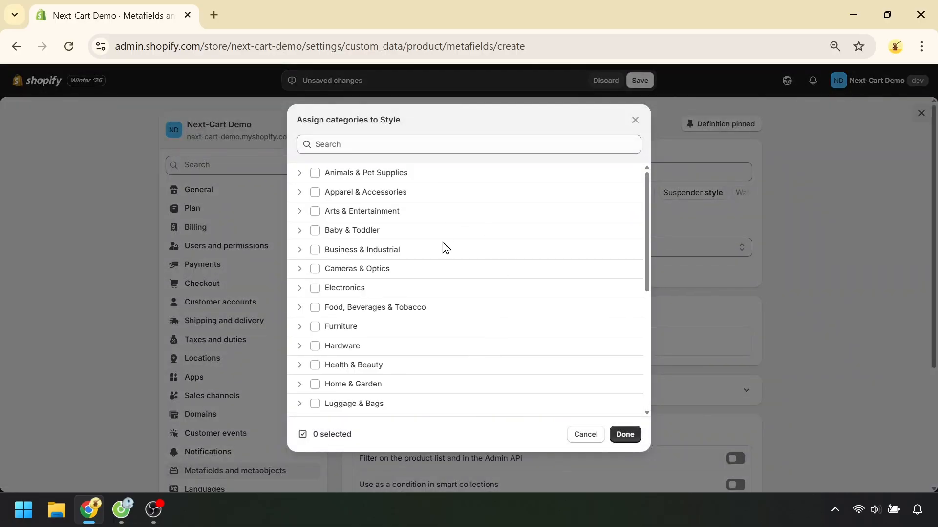
click(583, 436)
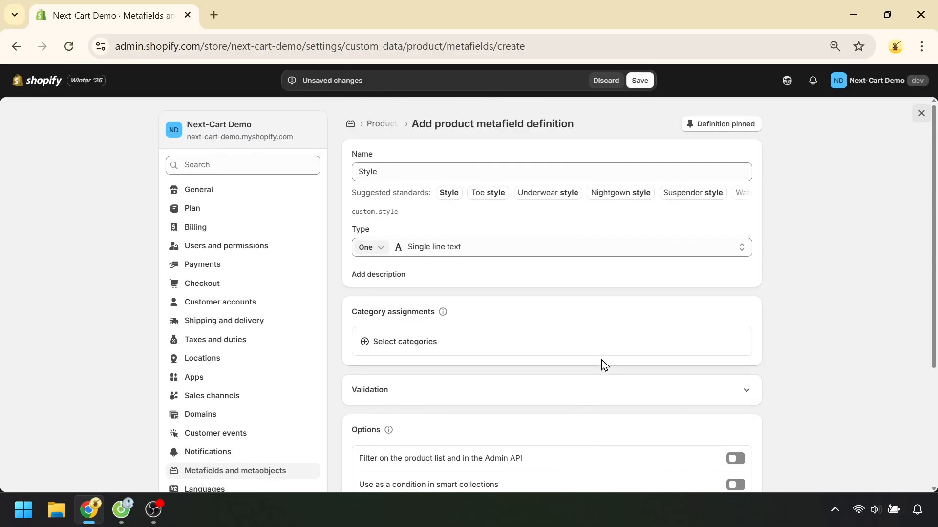
Set the Style definition's character limit validation to a minimum of 7 and a maximum of 20
scroll(604, 363, down, 1)
click(531, 324)
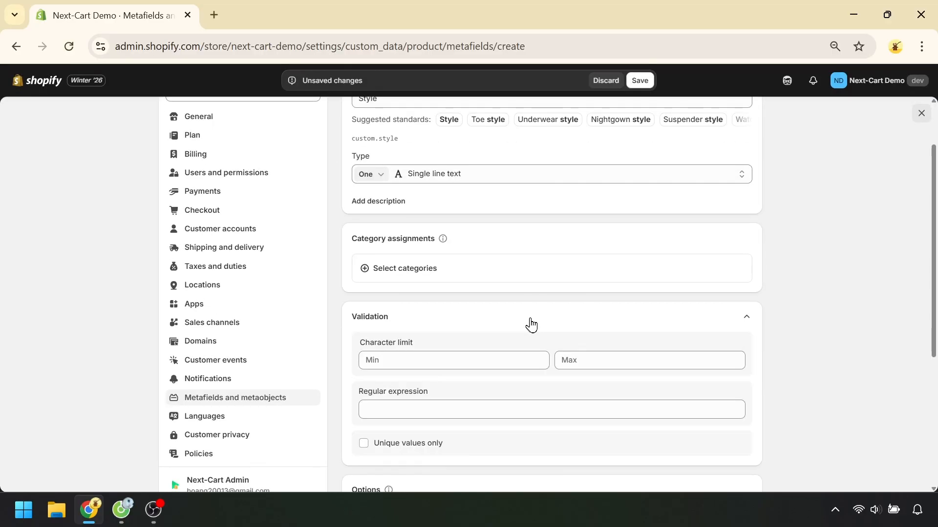
scroll(483, 313, down, 1)
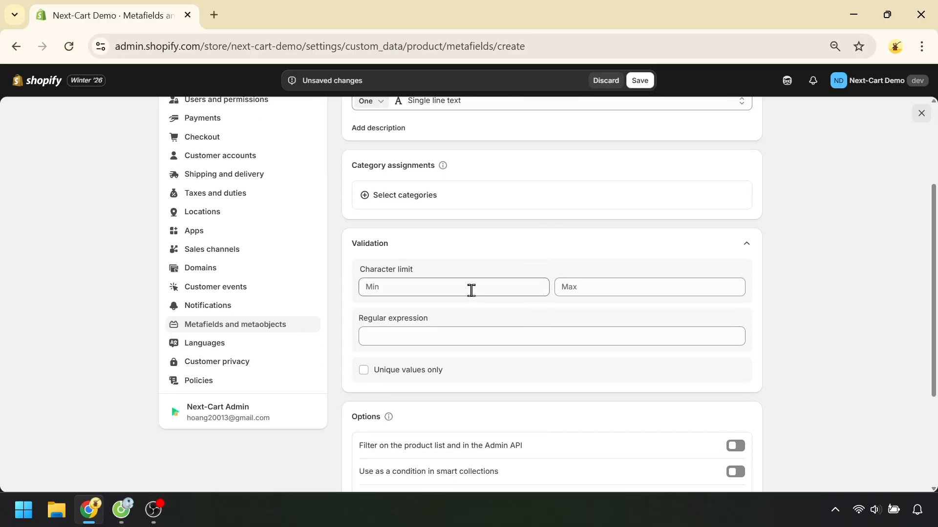
click(472, 290)
text(7)
click(585, 283)
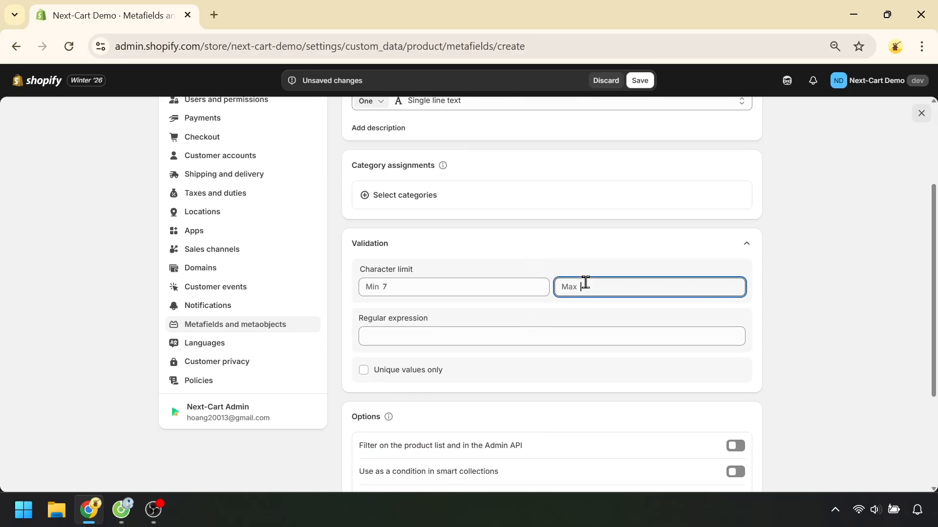
text(20)
click(795, 331)
Keep the definition's default access options, save the Style metafield definition and exit the settings
scroll(795, 332, down, 1)
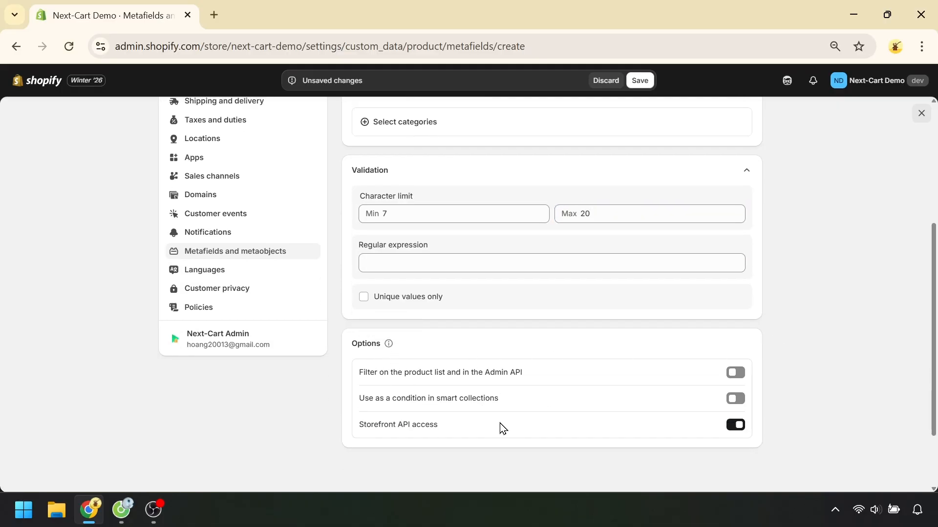
key(Tab)
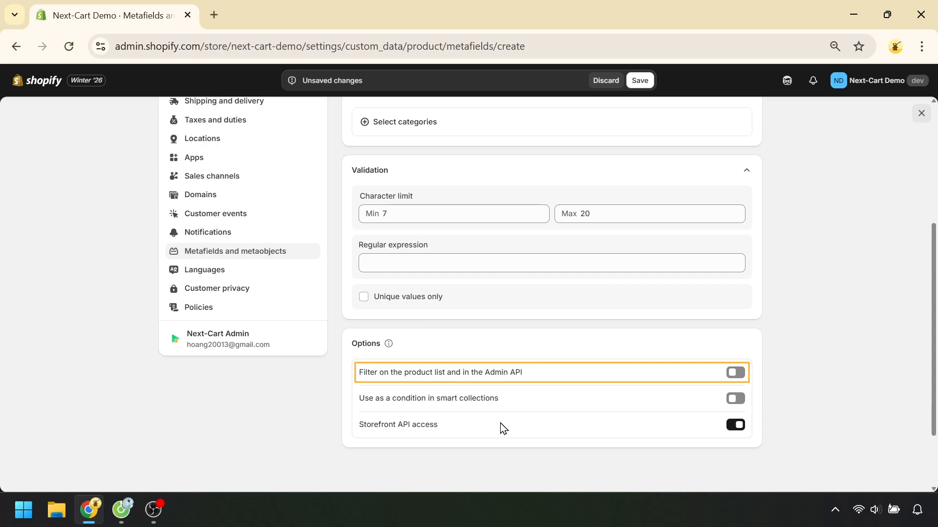
key(Tab)
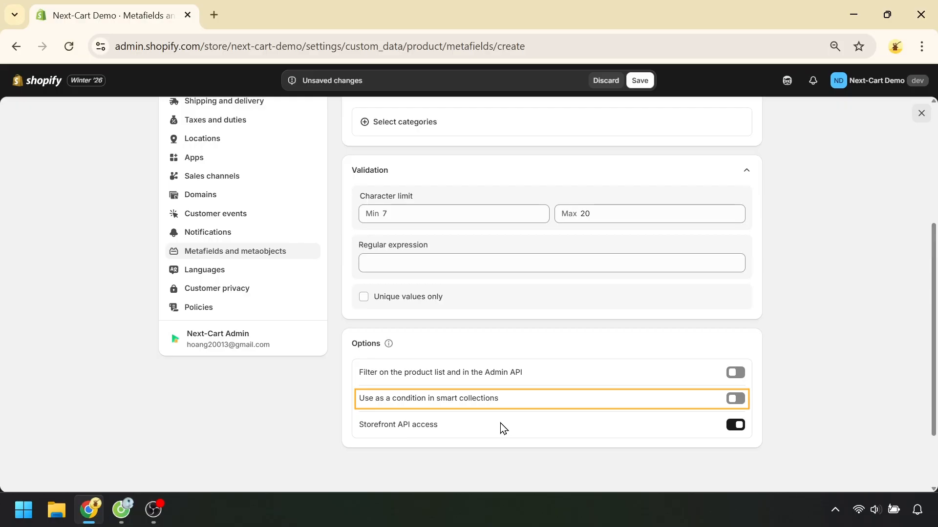
key(Tab)
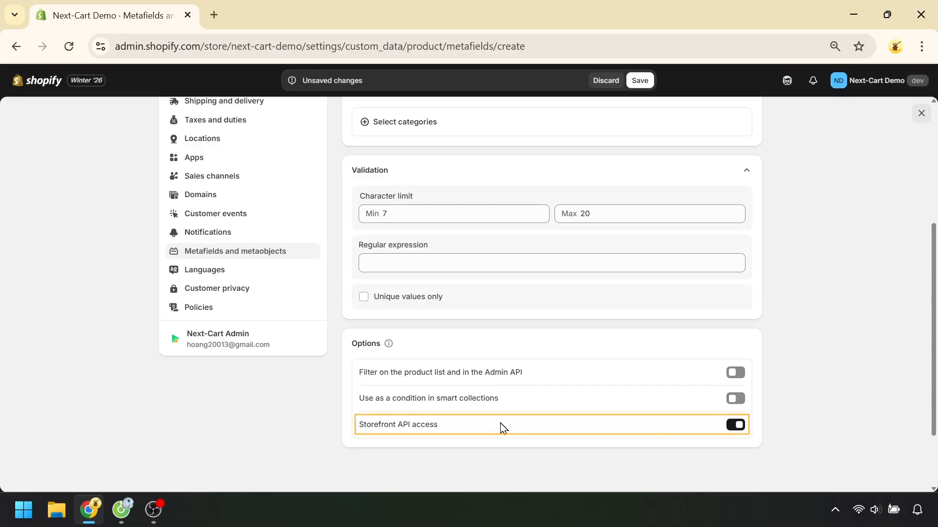
scroll(794, 354, up, 5)
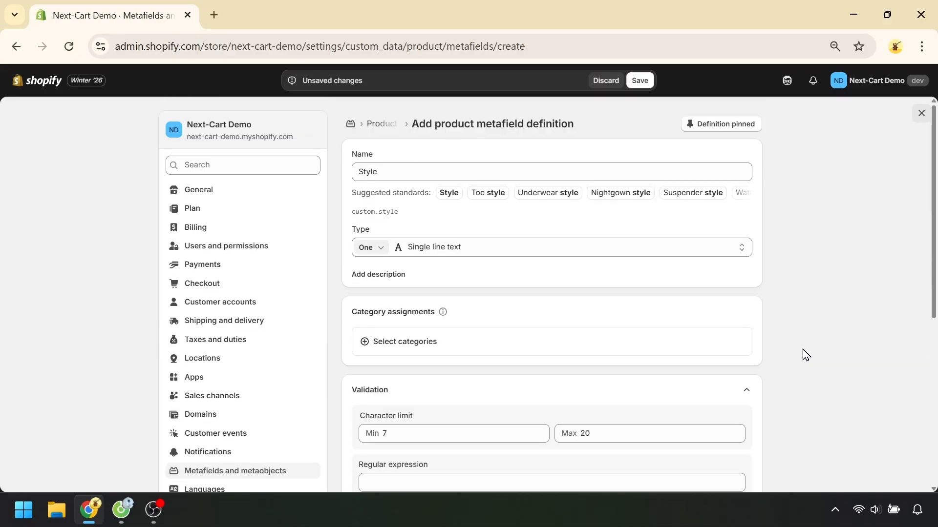
click(645, 81)
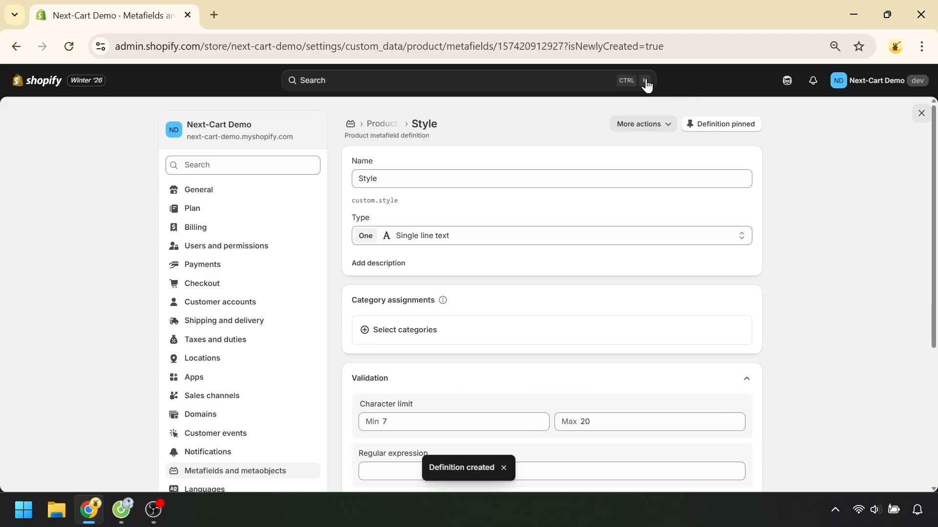
click(921, 116)
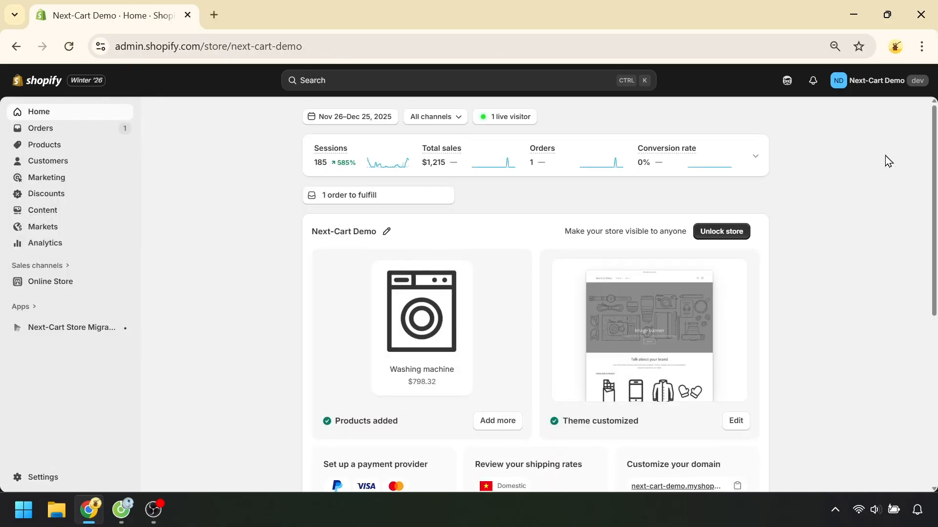
Set the Style metafield of the product "Main product with properties" to Streetwear and save the product
click(27, 144)
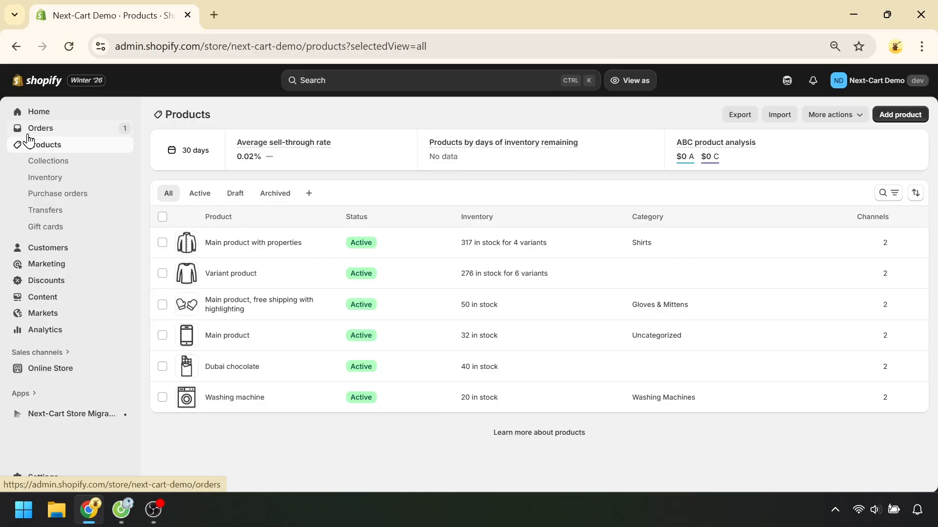
click(250, 246)
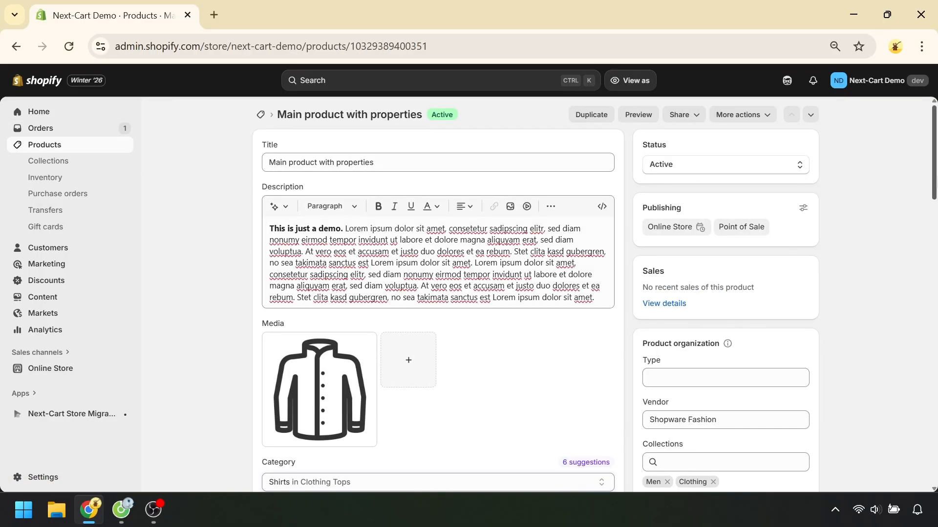
drag(935, 178, 902, 383)
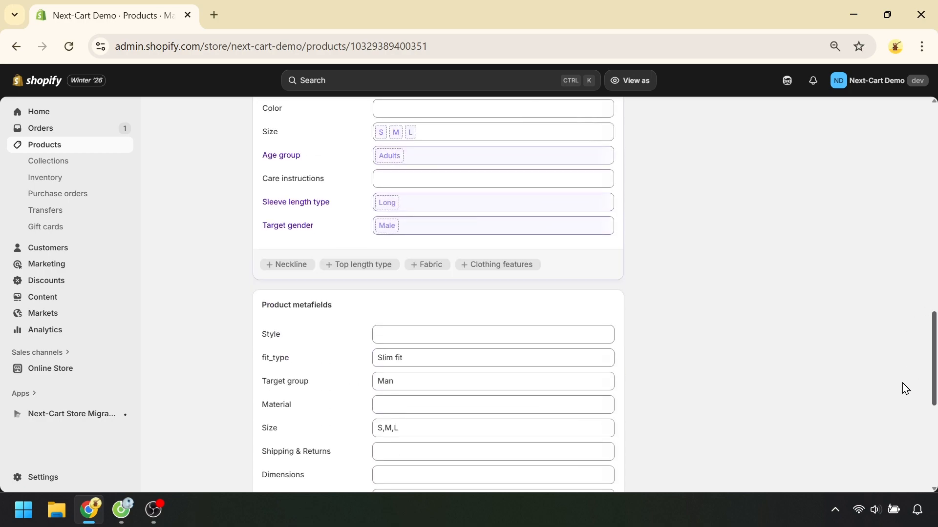
scroll(440, 355, down, 1)
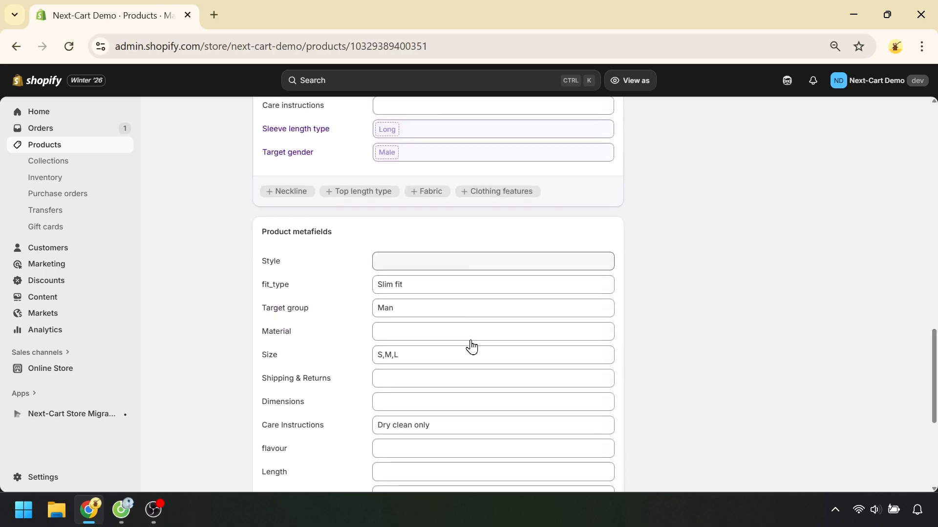
click(441, 269)
text(Streetwear)
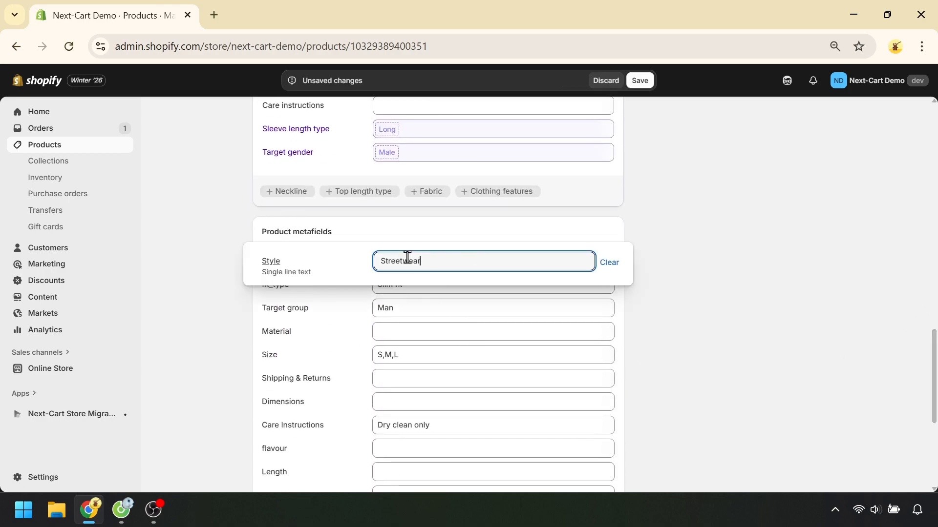
click(734, 289)
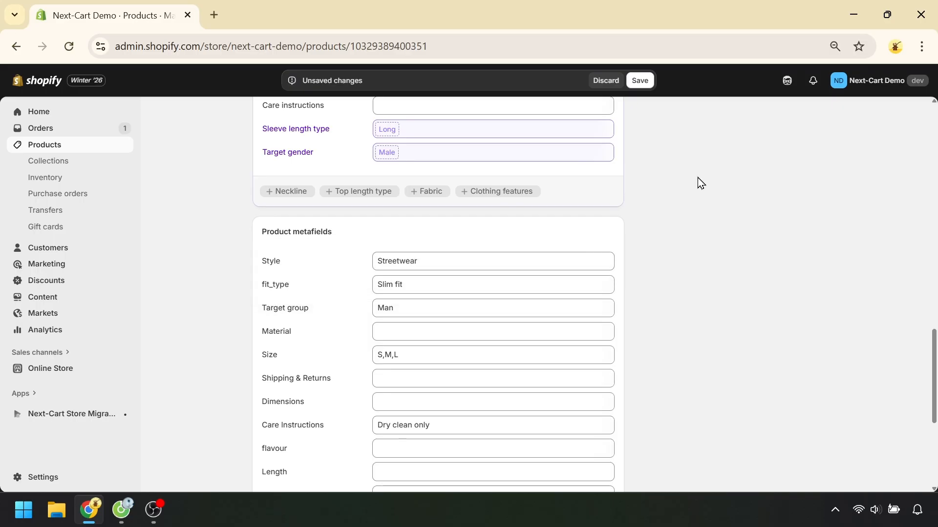
click(644, 84)
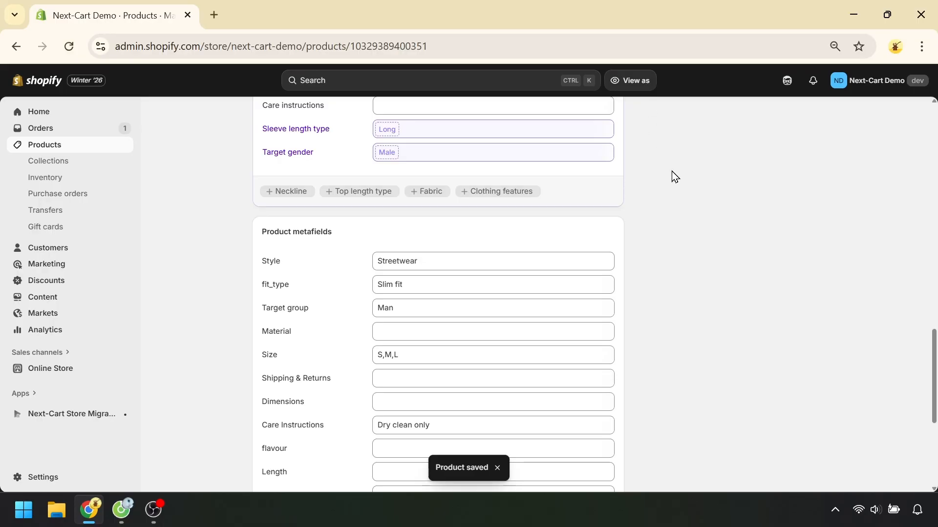
Preview the product's storefront page and check its details for the Style metafield
scroll(672, 176, up, 15)
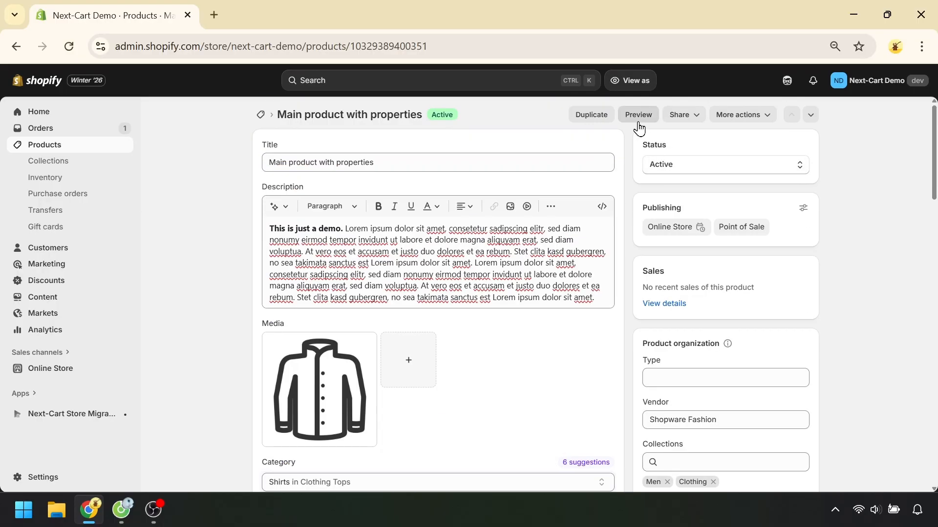
click(636, 117)
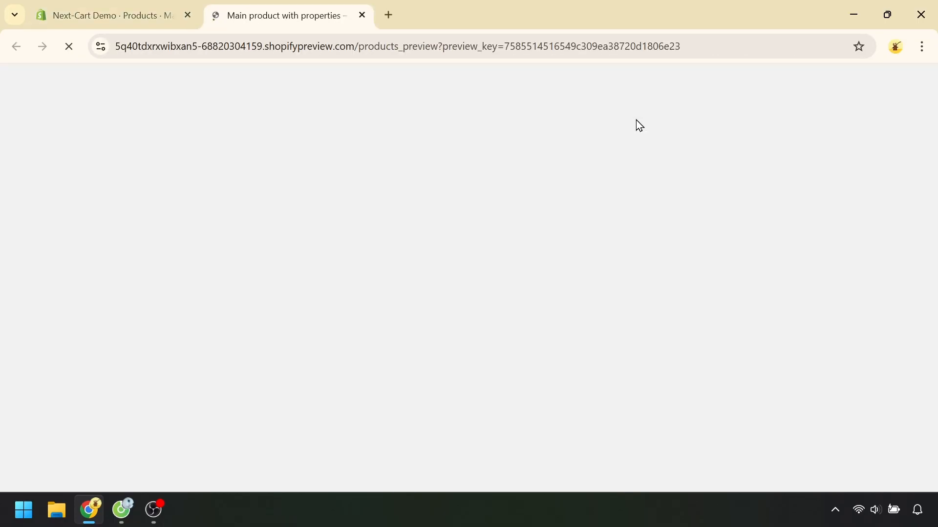
scroll(639, 125, down, 10)
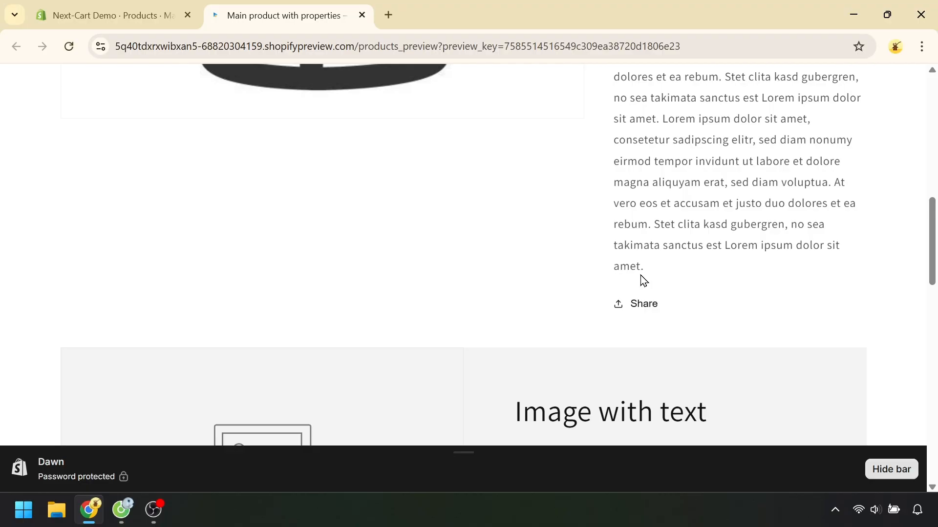
Return to the Shopify admin and open the Dawn theme's editor on the Default product template
click(135, 18)
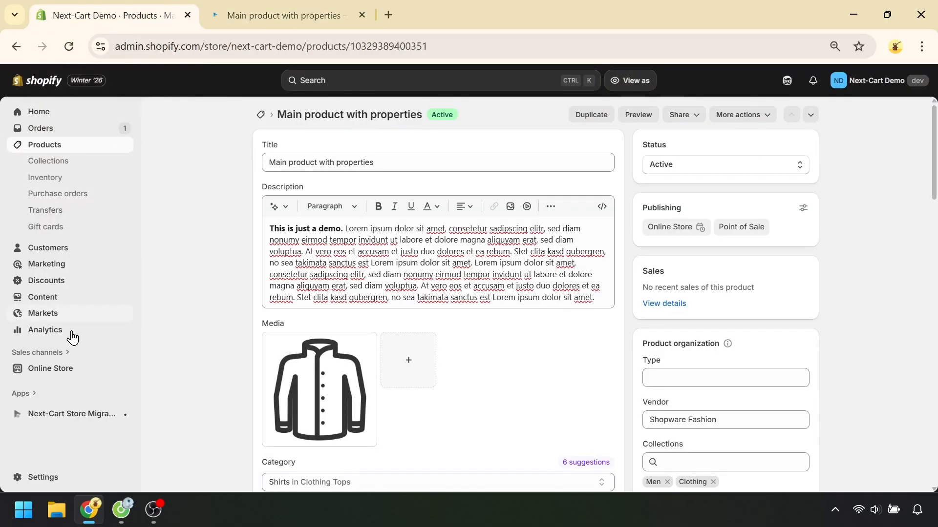
click(71, 368)
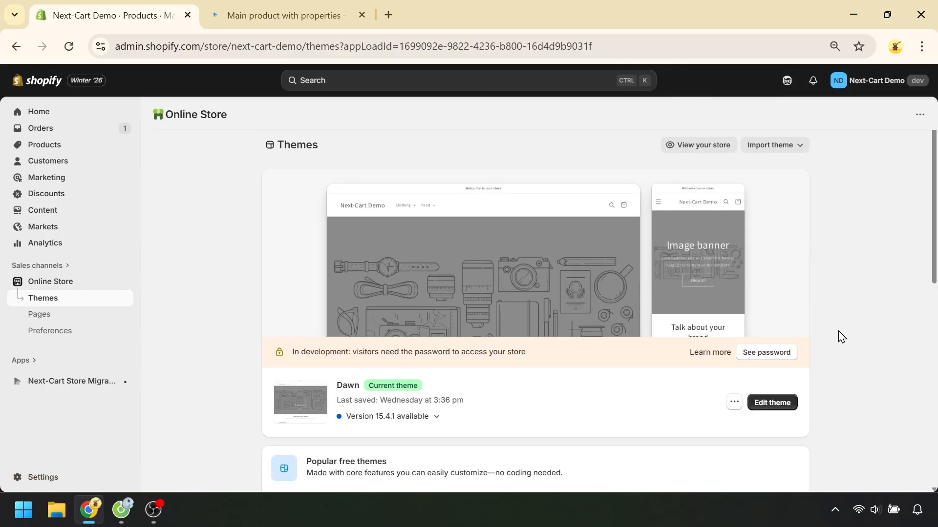
click(777, 404)
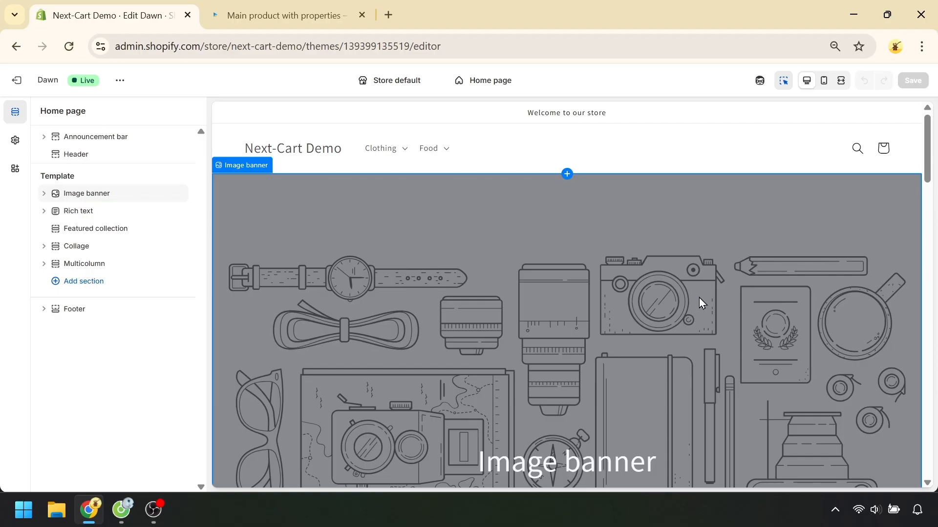
click(488, 81)
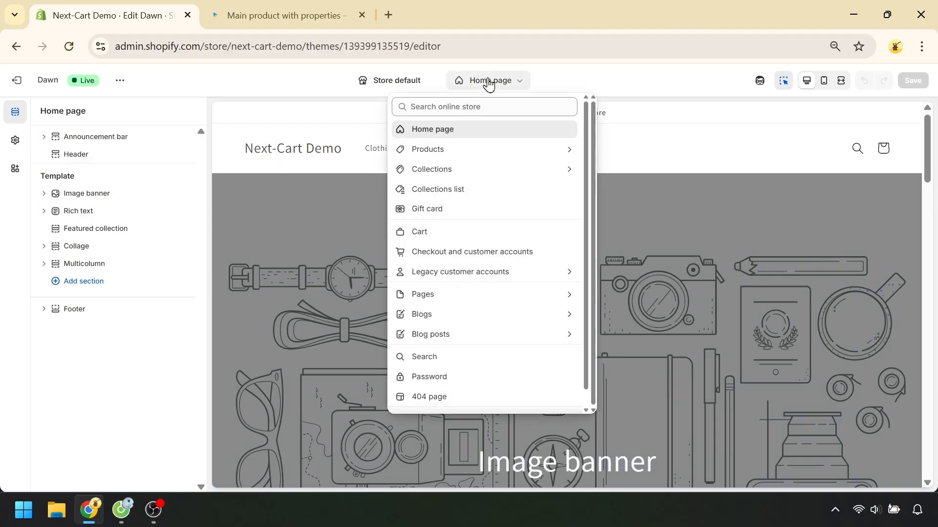
click(486, 151)
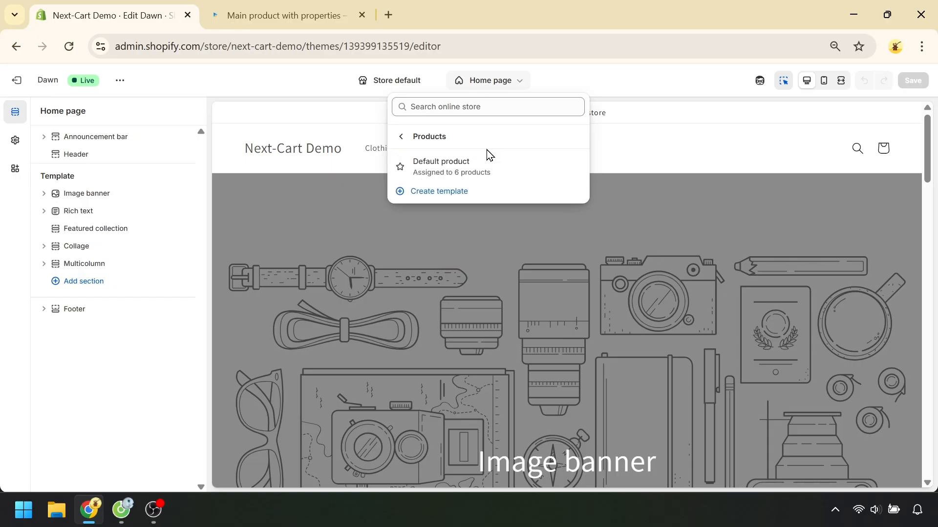
click(459, 169)
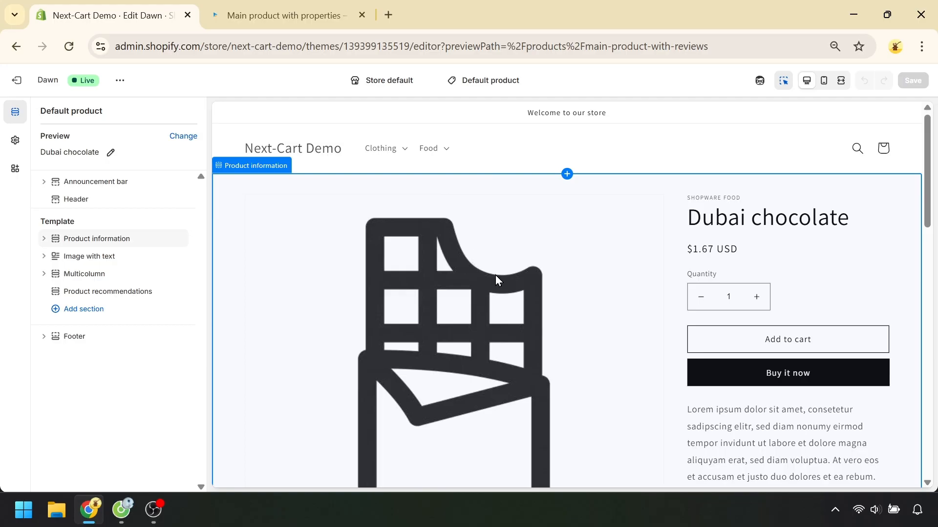
Add a Collapsible row block to the Product information section and place it between Description and Share
click(44, 239)
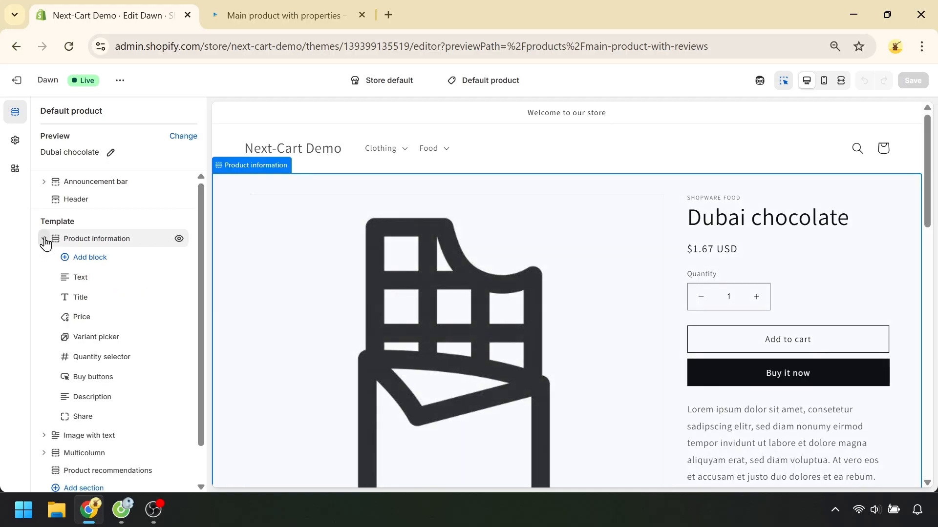
click(67, 258)
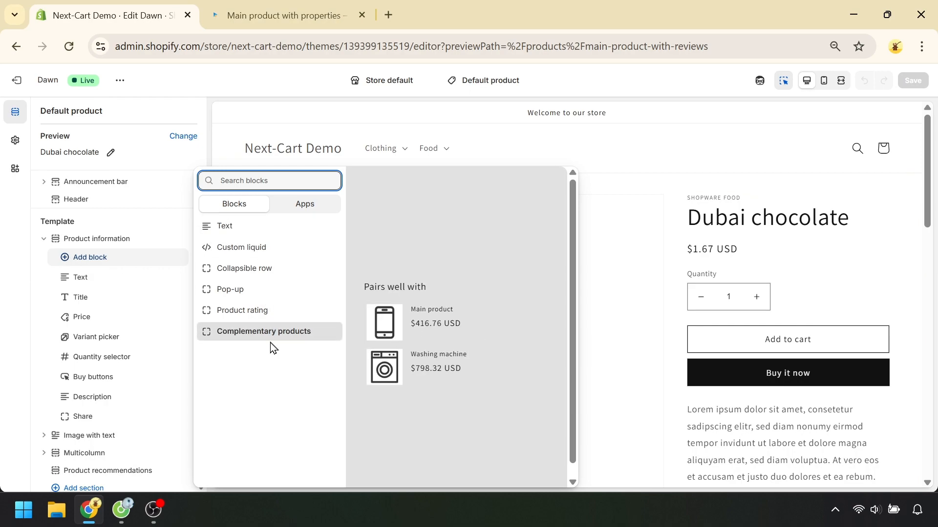
click(262, 273)
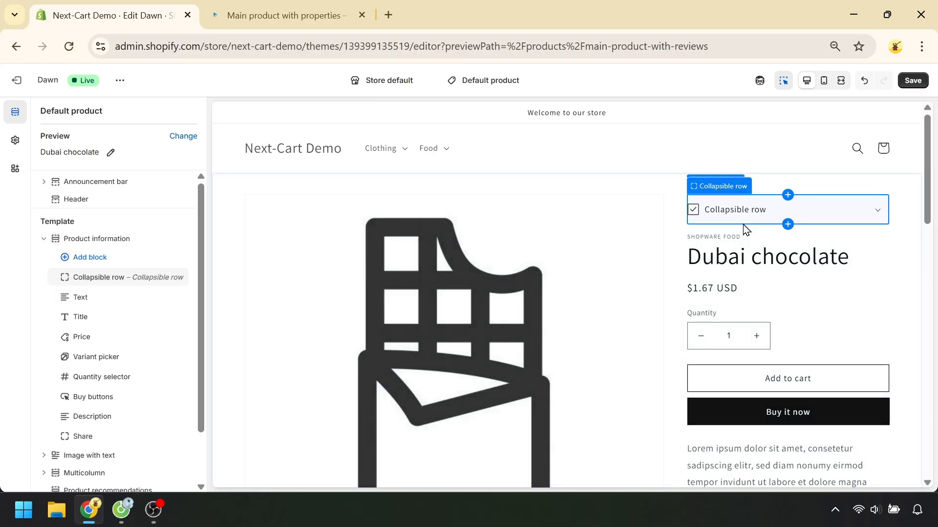
scroll(757, 269, down, 4)
scroll(757, 271, down, 3)
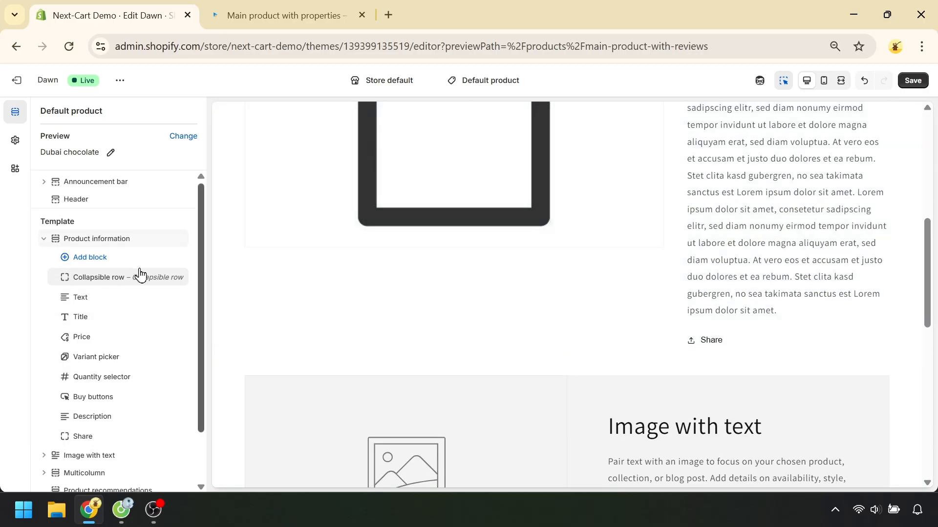
drag(57, 282, 70, 428)
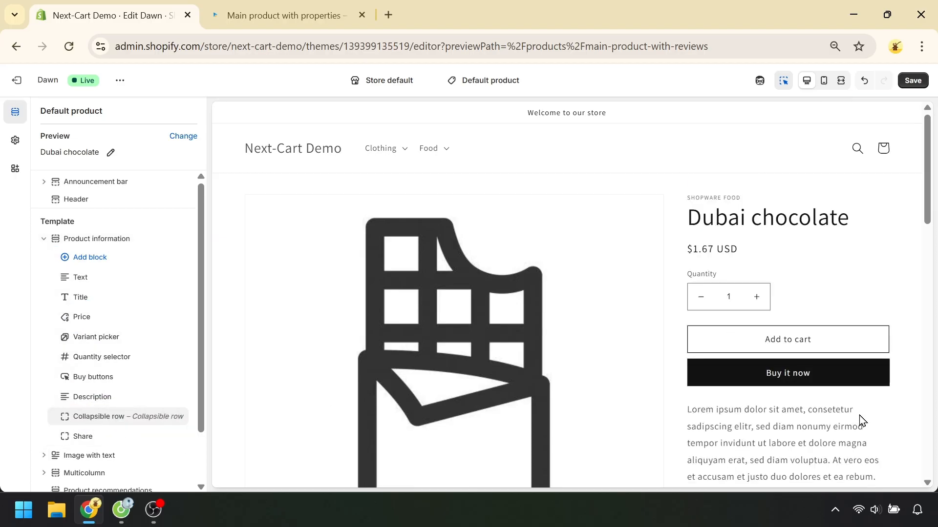
Connect the collapsible row's content to the product's Style metafield and save the theme
scroll(904, 418, down, 6)
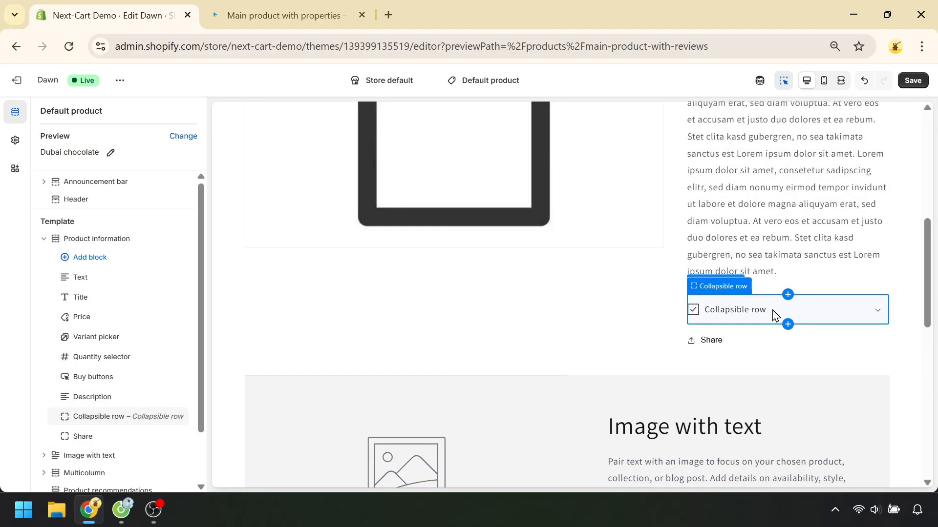
click(824, 326)
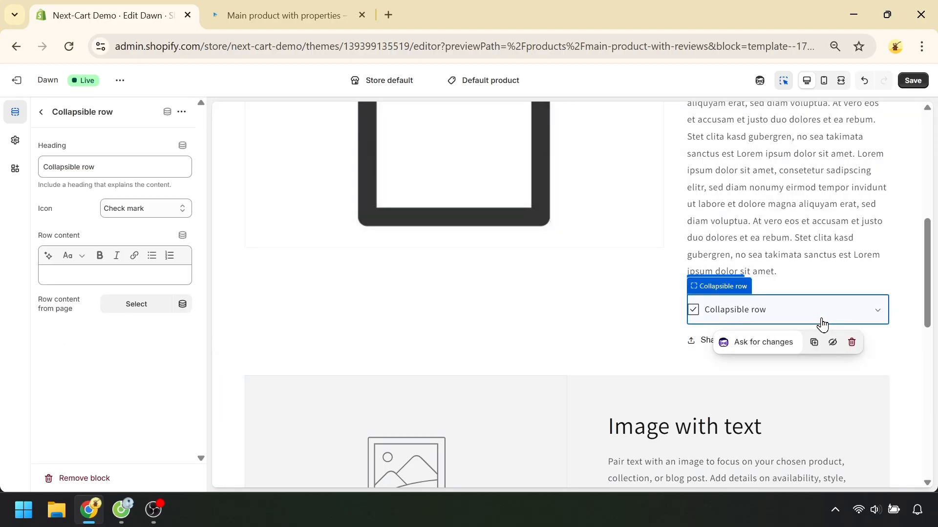
click(182, 237)
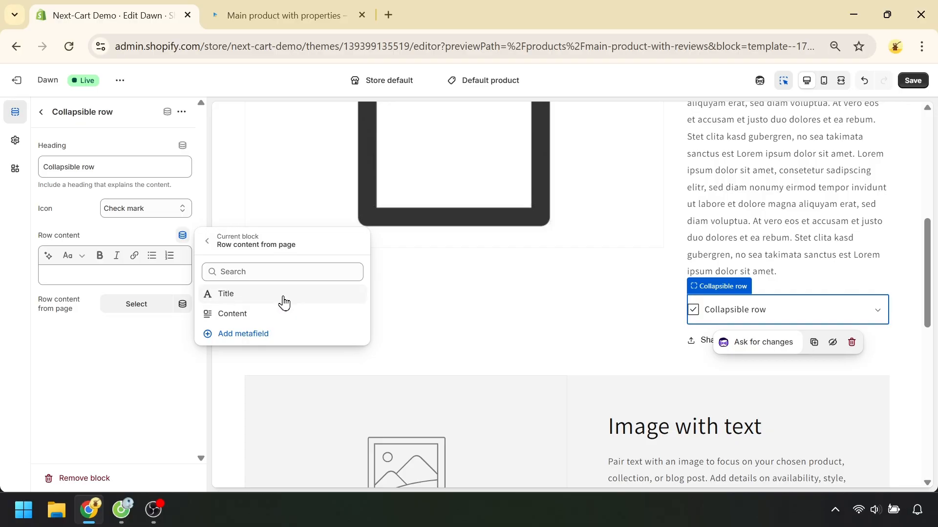
click(207, 241)
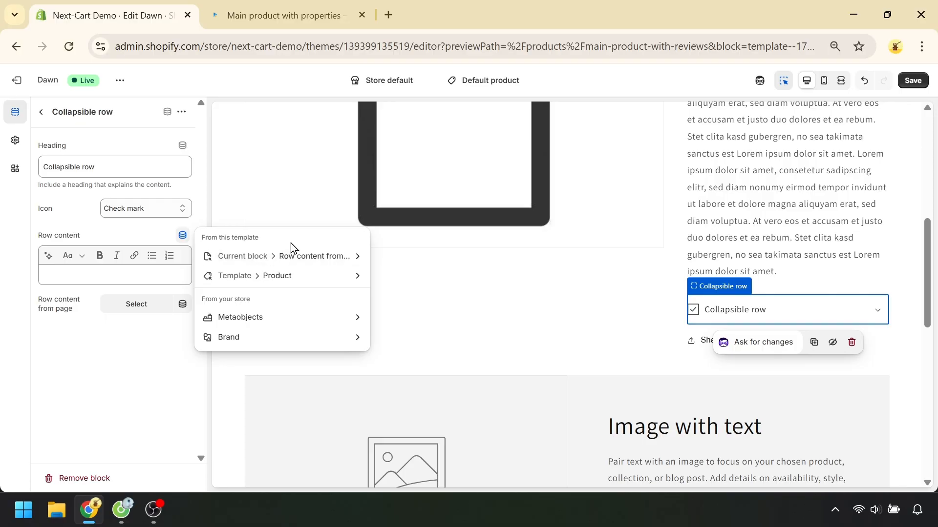
click(292, 276)
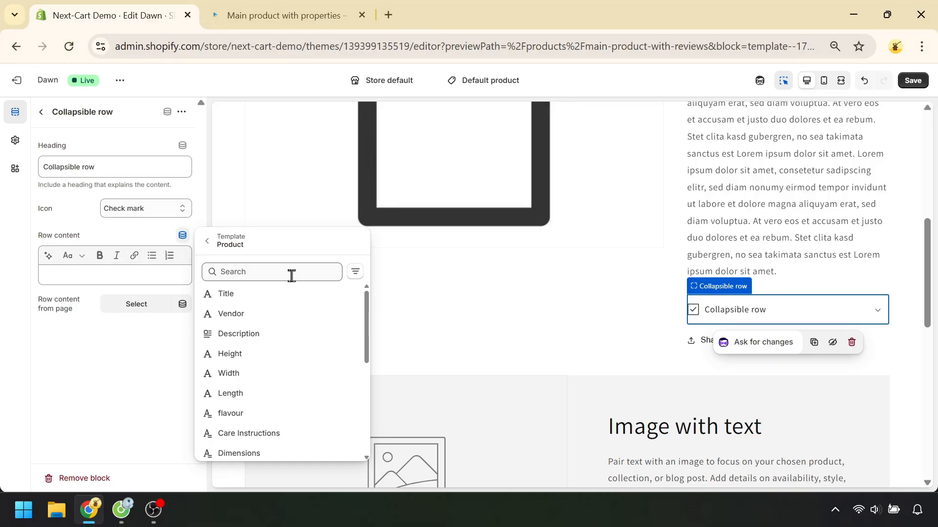
scroll(332, 364, down, 3)
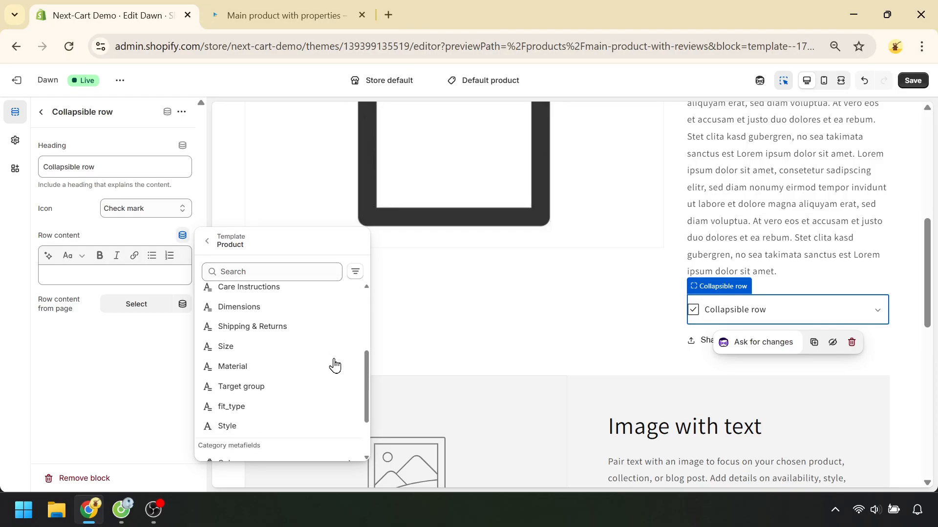
click(245, 433)
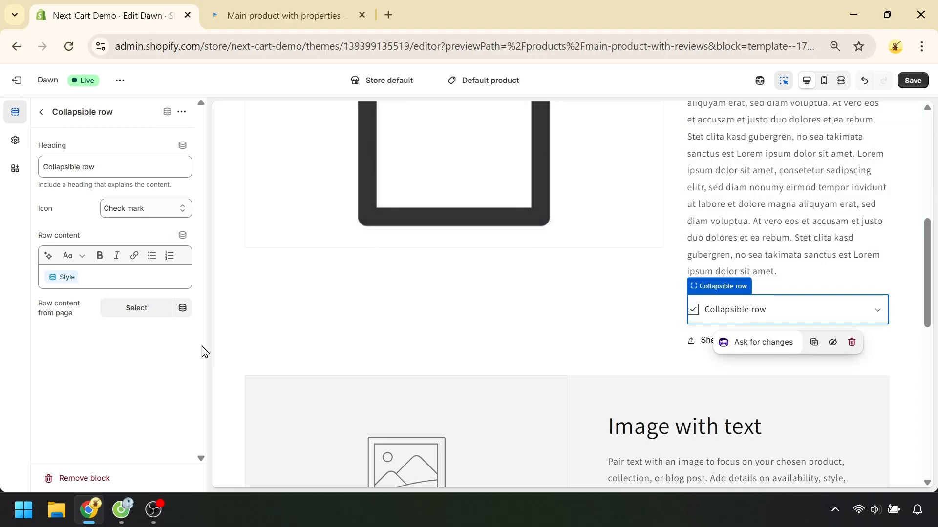
click(914, 81)
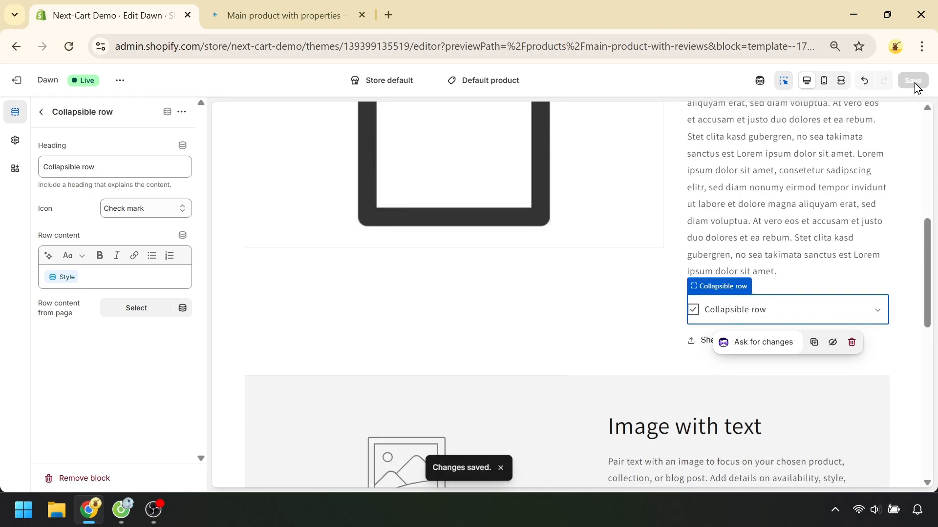
Reload the storefront preview of "Main product with properties" and expand the collapsible row to check its content
click(287, 7)
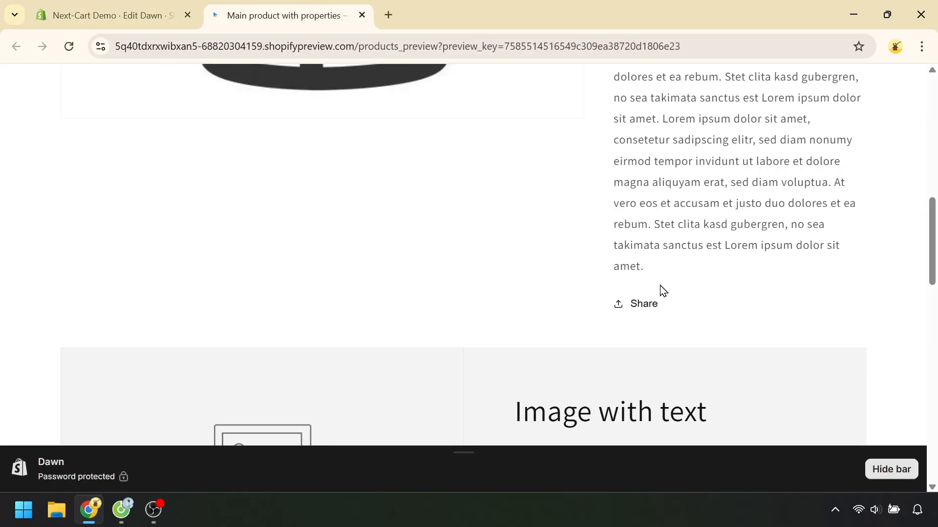
click(70, 48)
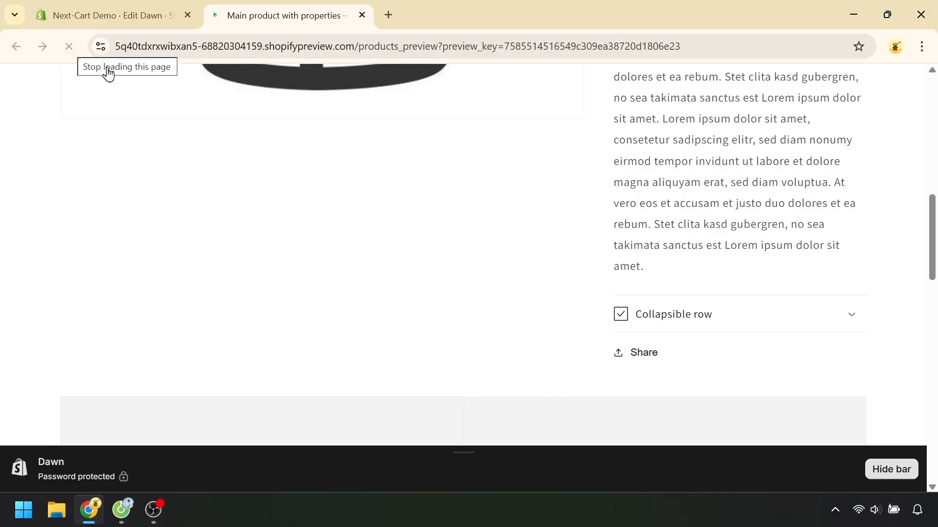
click(672, 318)
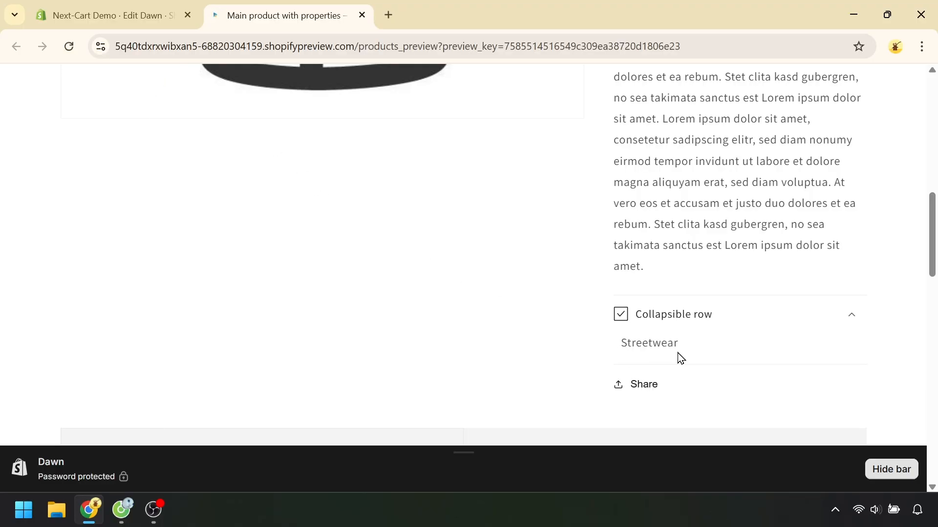
Set the collapsible row's heading to Style in the theme editor and save the theme
click(83, 6)
triple_click(111, 167)
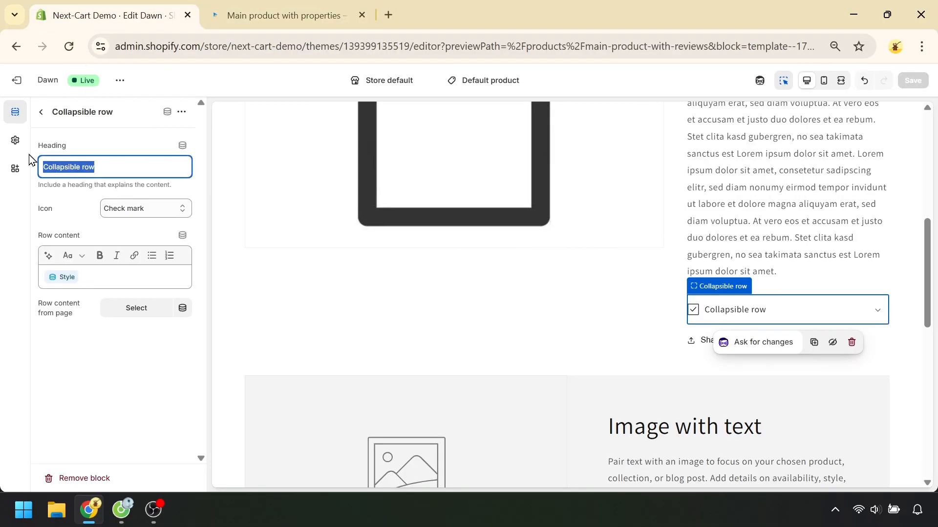
text(Style)
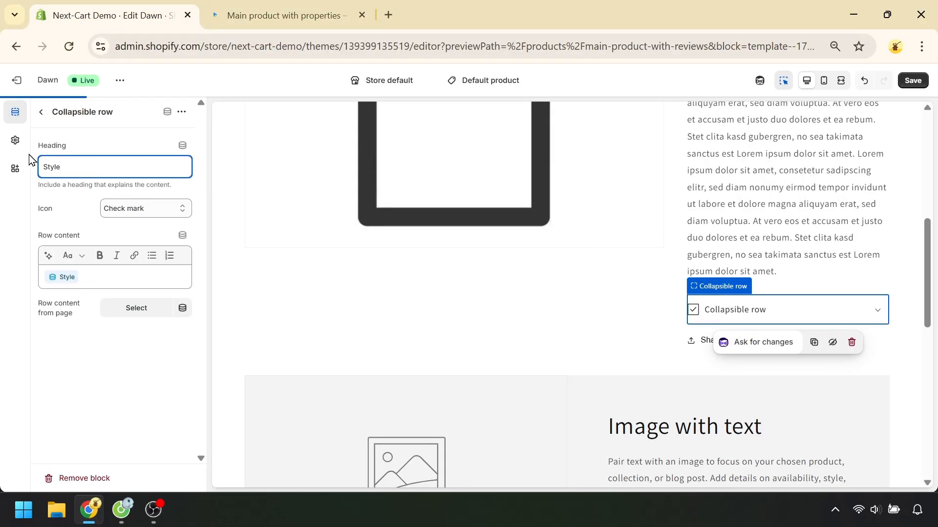
click(913, 81)
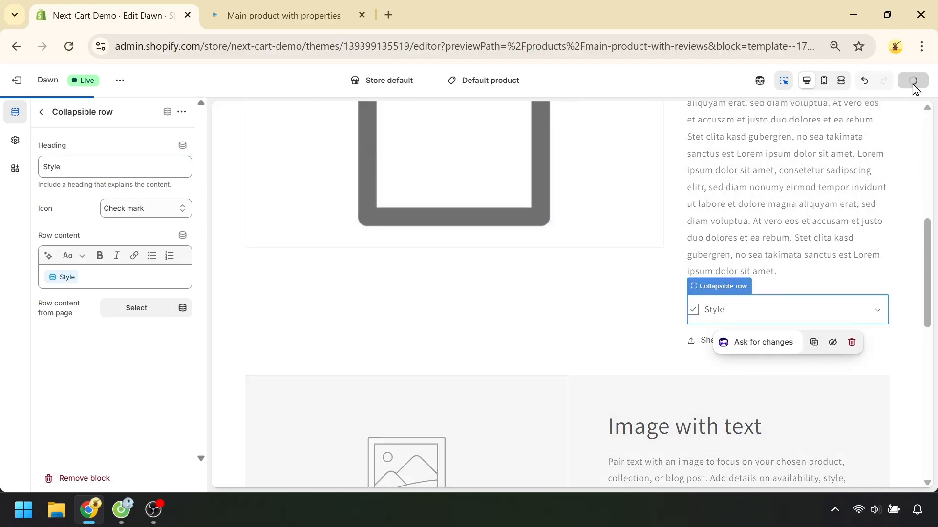
Reload the product's storefront preview and check the row's heading beneath the description
click(274, 7)
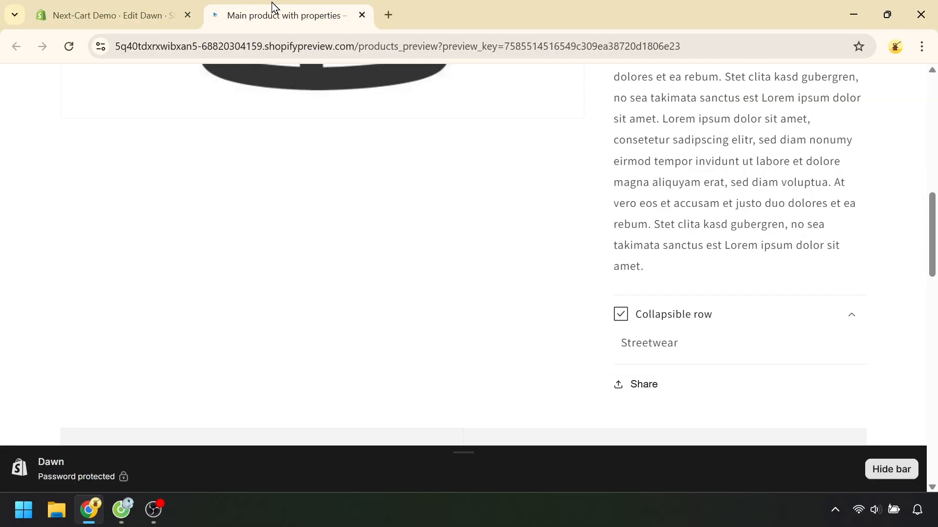
click(69, 46)
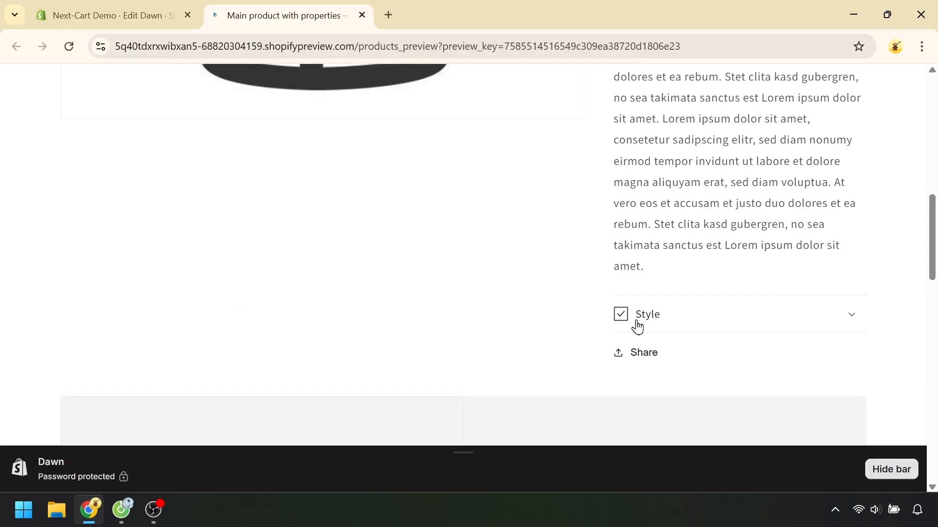
scroll(672, 334, down, 15)
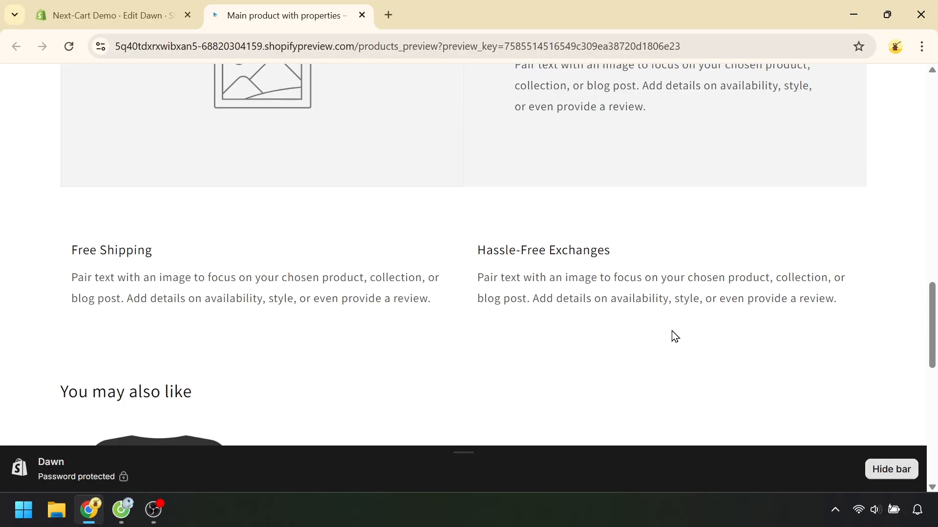
scroll(673, 336, up, 3)
Open the recommended product "Main product, free shipping with highlighting" on the storefront and examine its Style row
scroll(675, 336, down, 2)
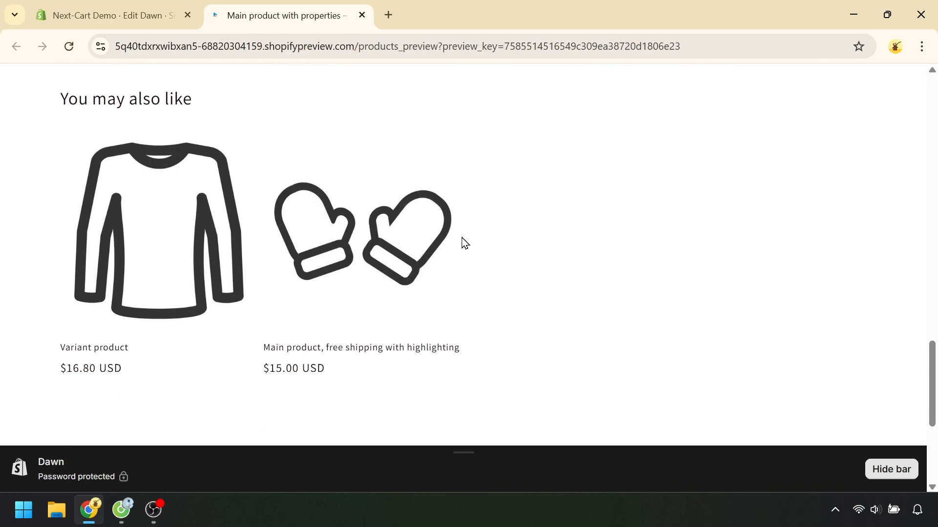
click(370, 255)
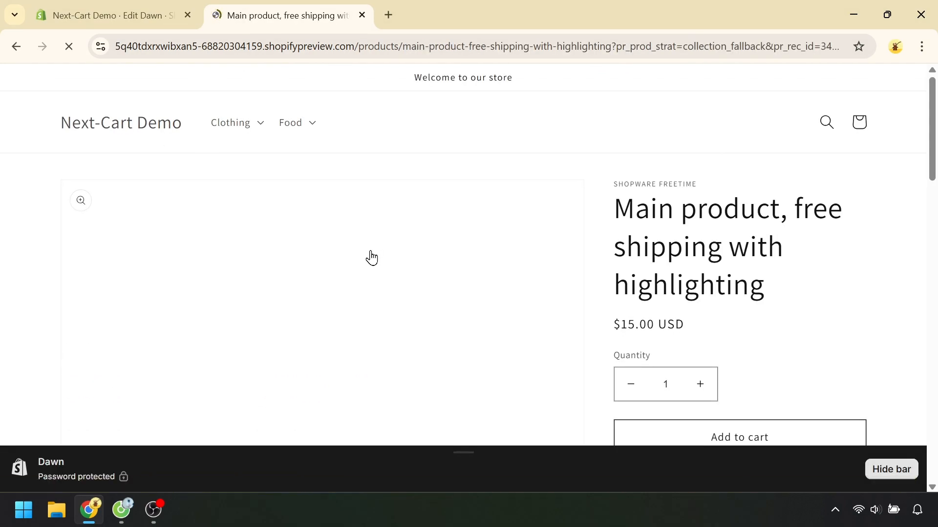
scroll(781, 303, down, 5)
scroll(839, 315, down, 5)
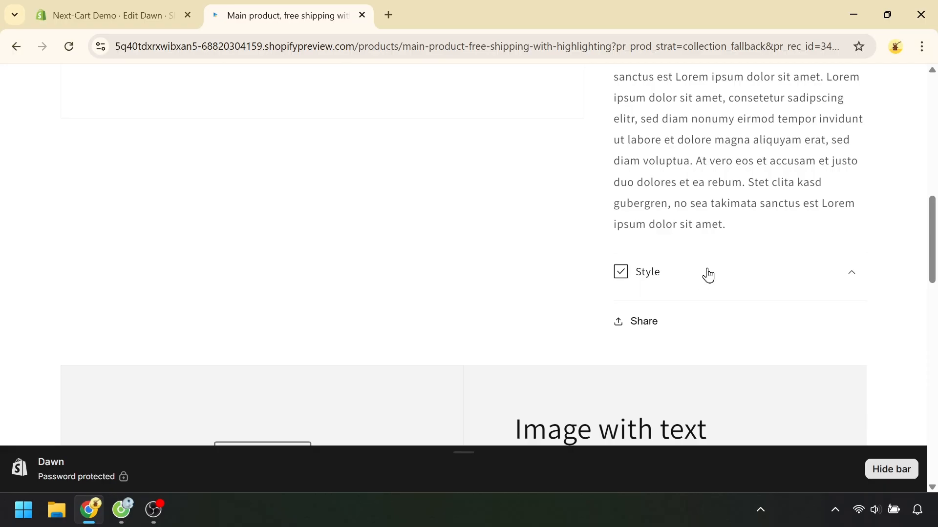
Exit the theme editor and open the product "Main product, free shipping with highlighting" in the Shopify admin
click(75, 13)
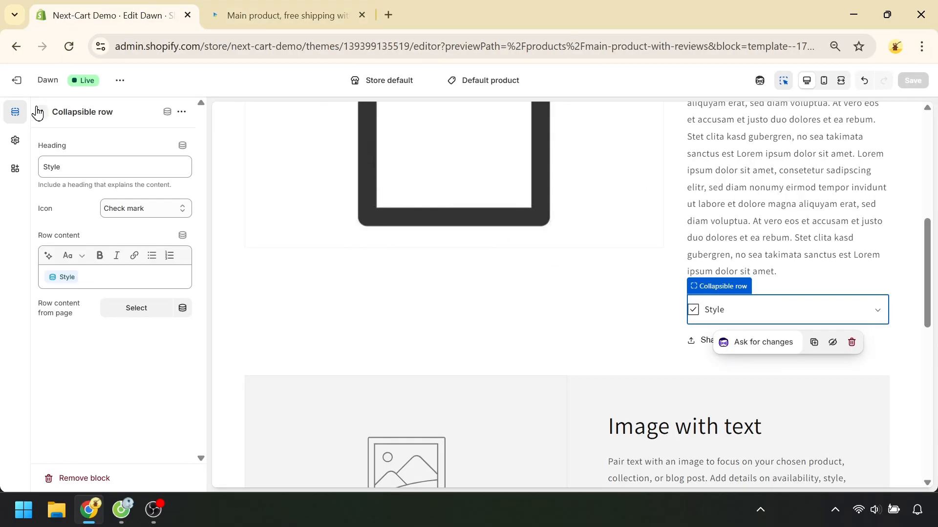
click(21, 84)
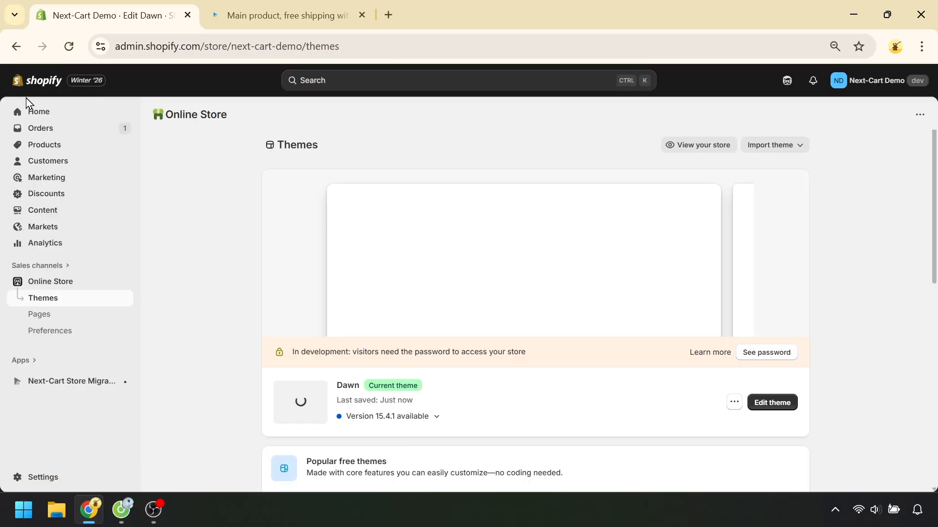
click(62, 146)
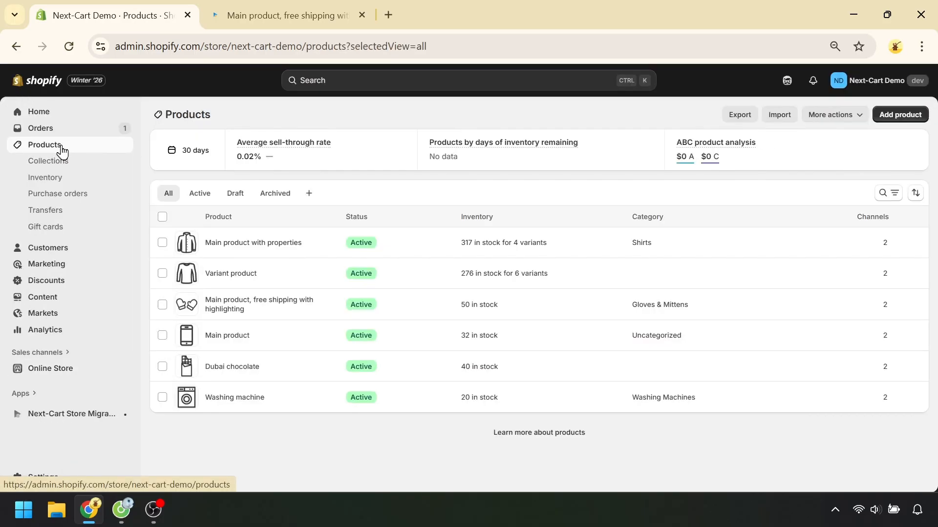
click(239, 306)
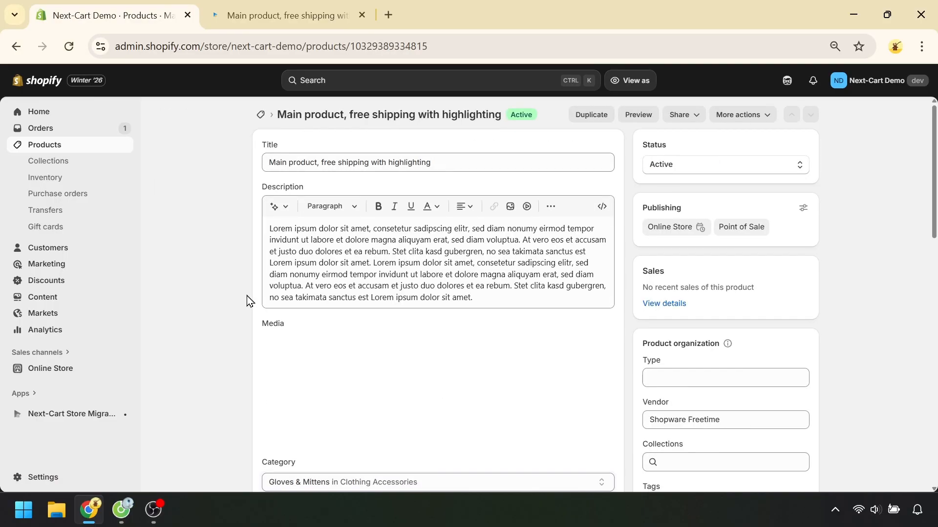
Set the product's Style metafield to Minimalism and save the product
scroll(905, 342, down, 8)
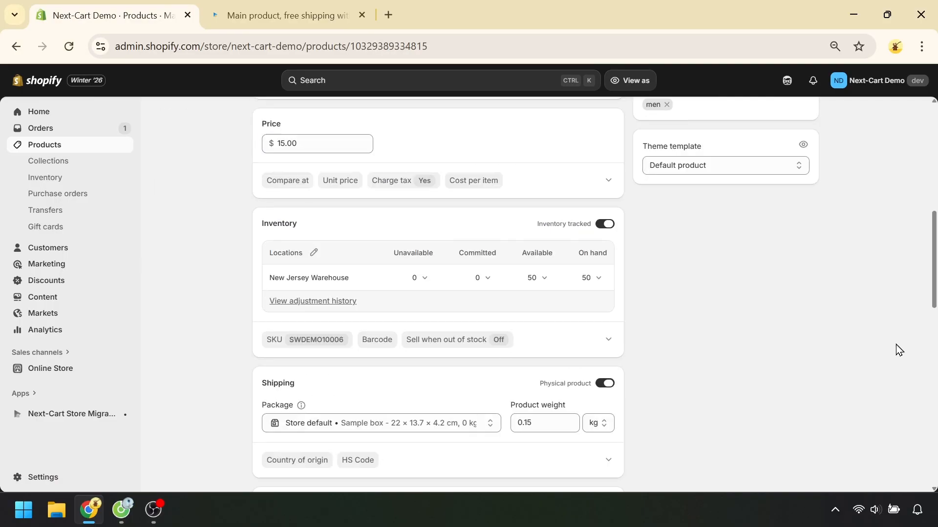
scroll(896, 345, down, 12)
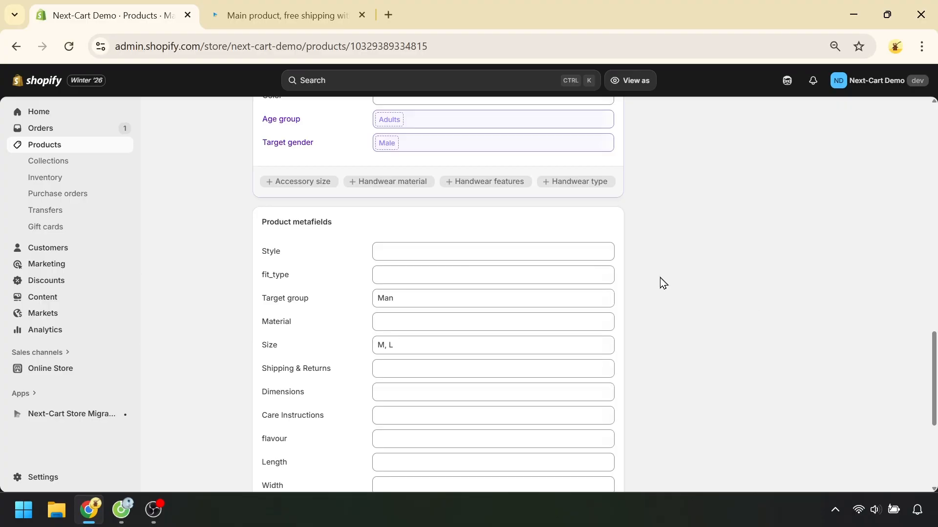
click(484, 251)
text(Minimalism)
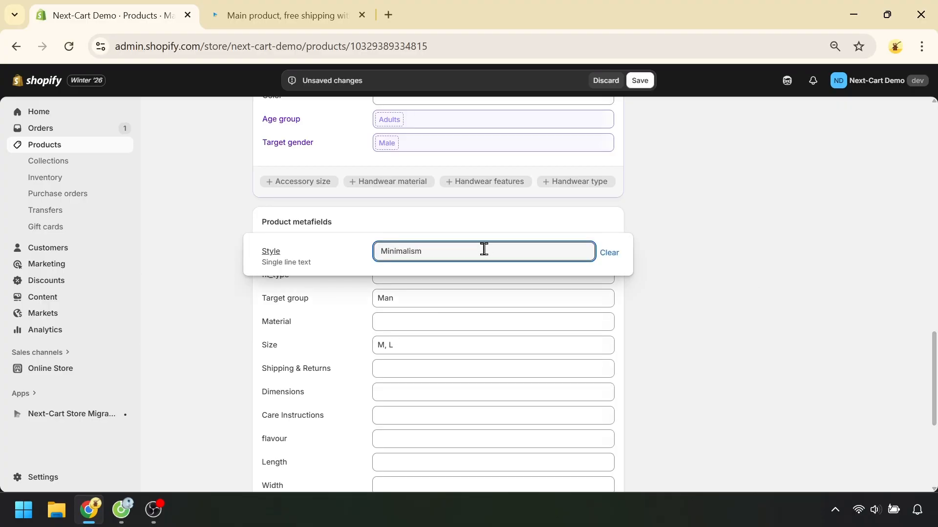
click(640, 81)
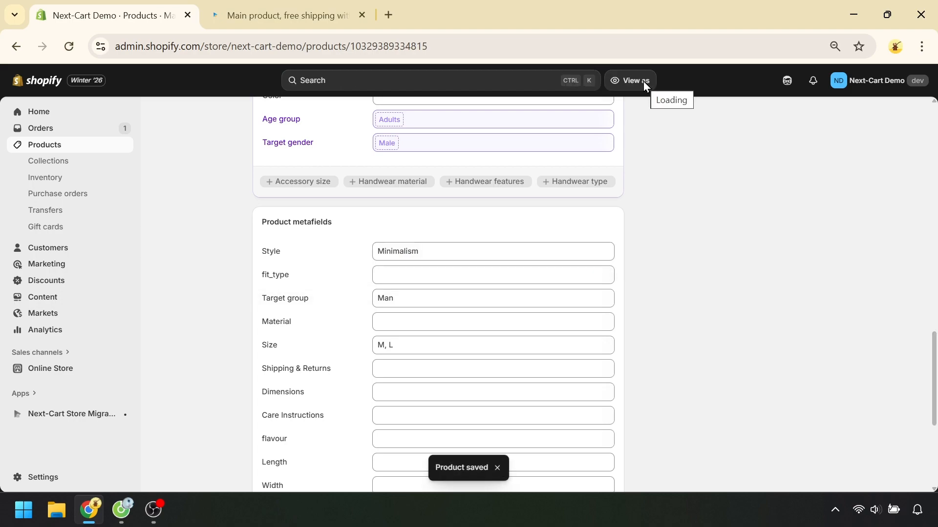
Reload the product's storefront preview and expand the Style row to check its content
click(266, 17)
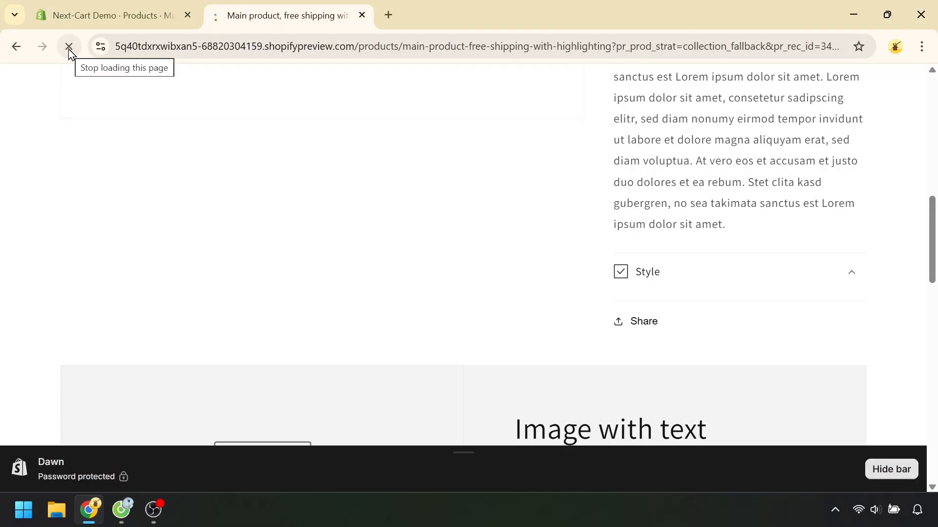
scroll(740, 352, down, 5)
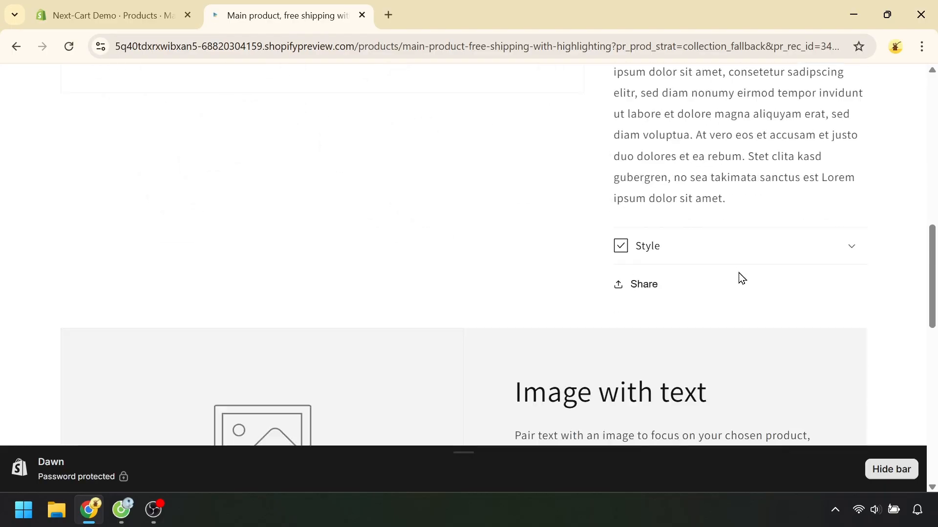
scroll(727, 259, up, 1)
click(701, 272)
scroll(699, 293, up, 1)
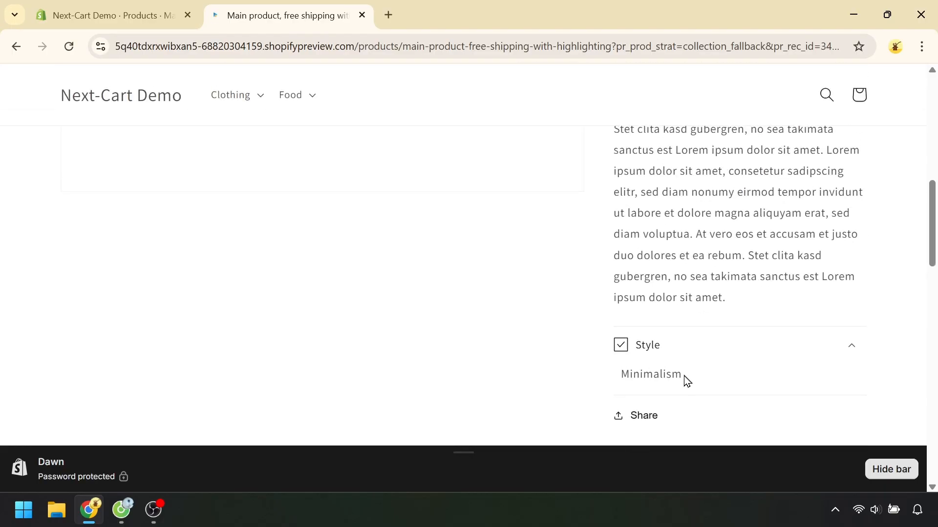
Return to the product in the admin and review its product metafields
click(110, 11)
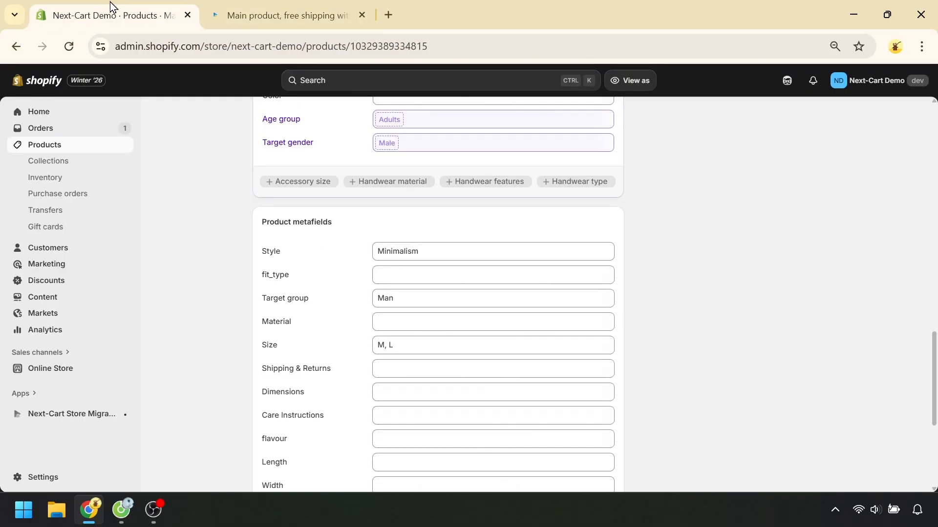
scroll(680, 295, up, 15)
scroll(654, 298, up, 2)
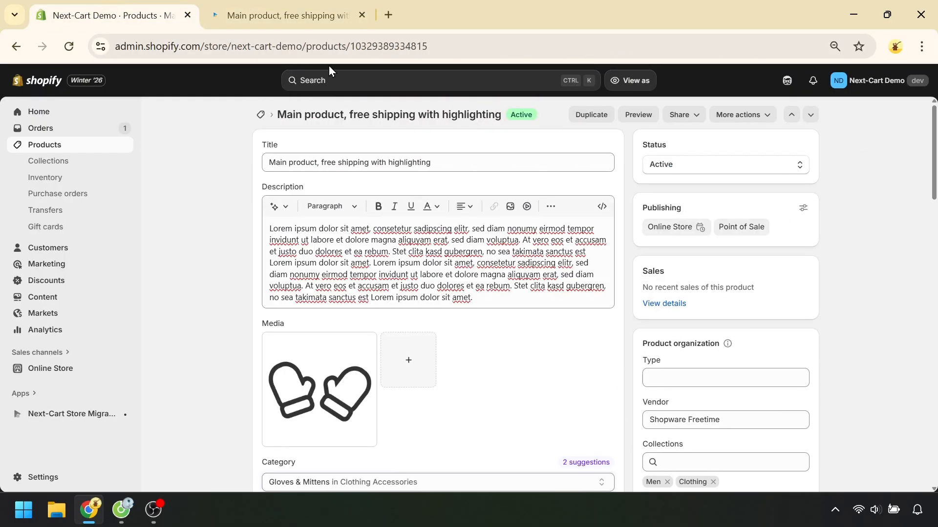
scroll(439, 281, down, 15)
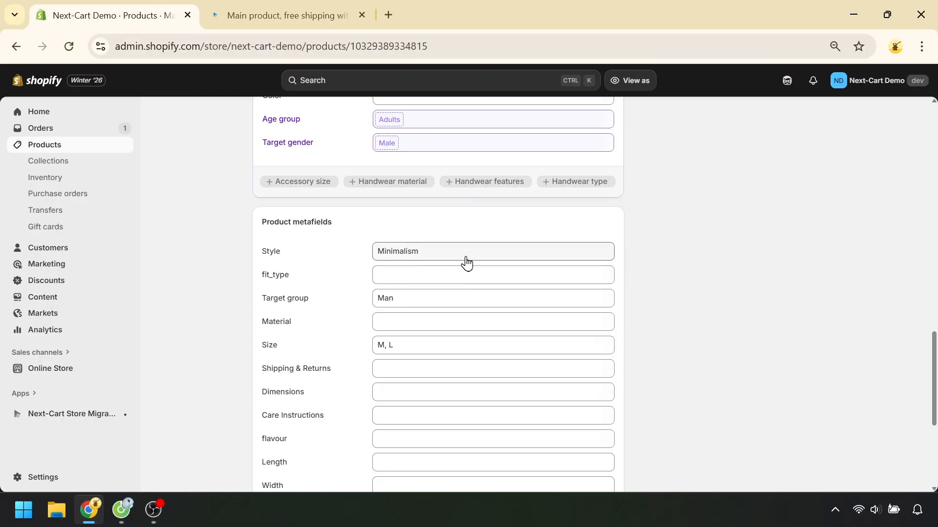
Start a new product metafield definition in the store settings and name it Style 2
click(39, 477)
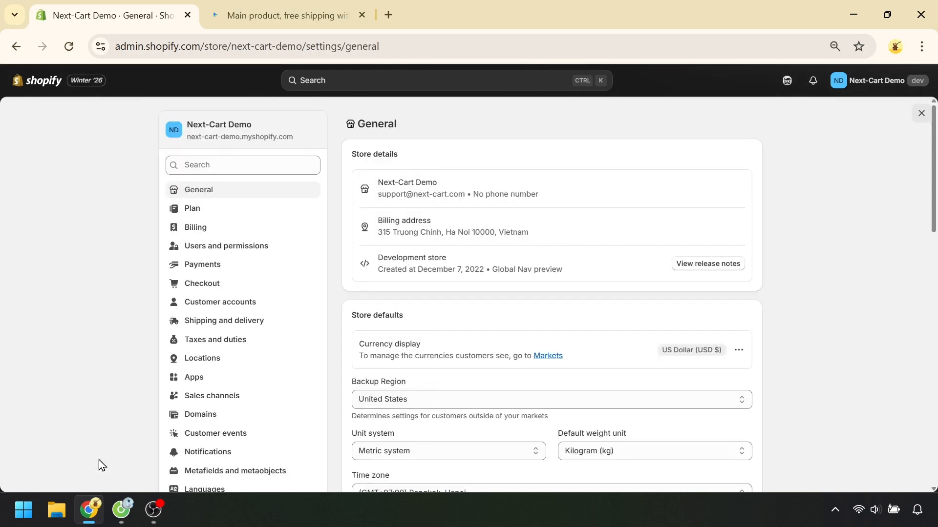
click(257, 473)
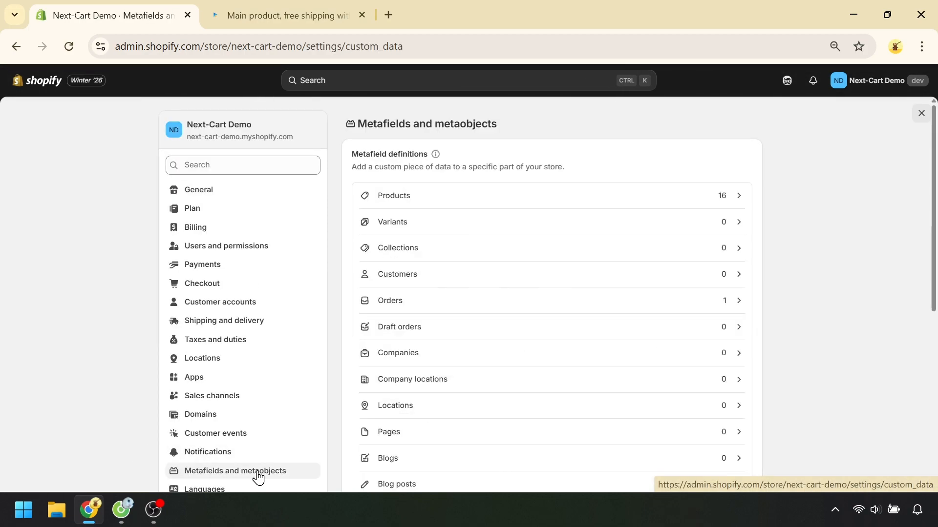
click(530, 202)
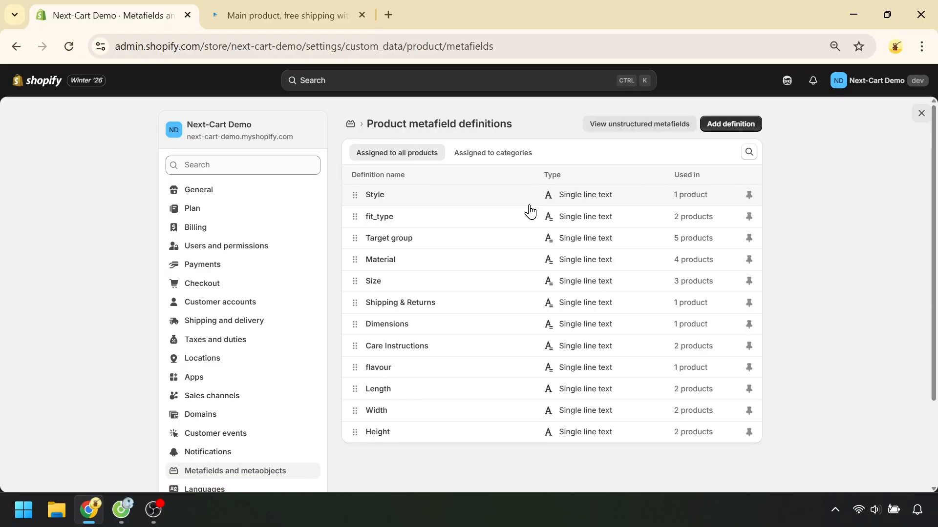
click(732, 125)
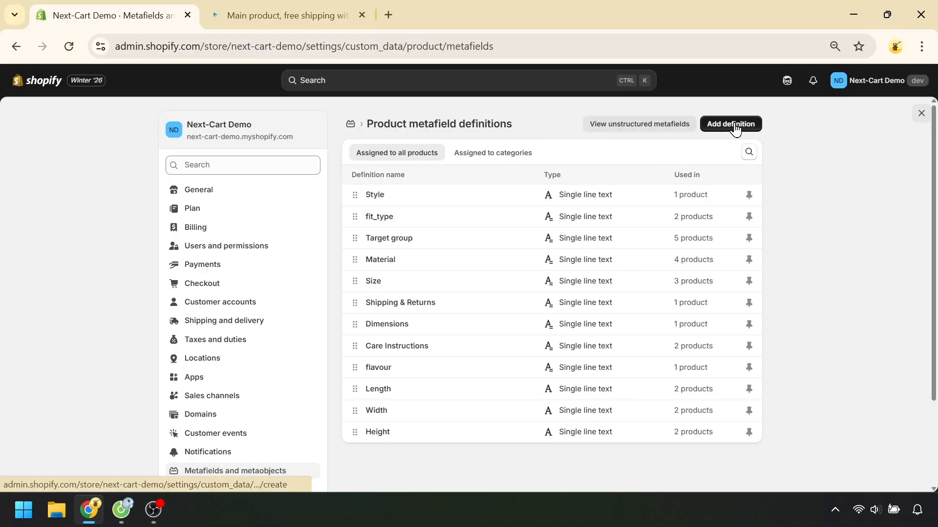
click(420, 172)
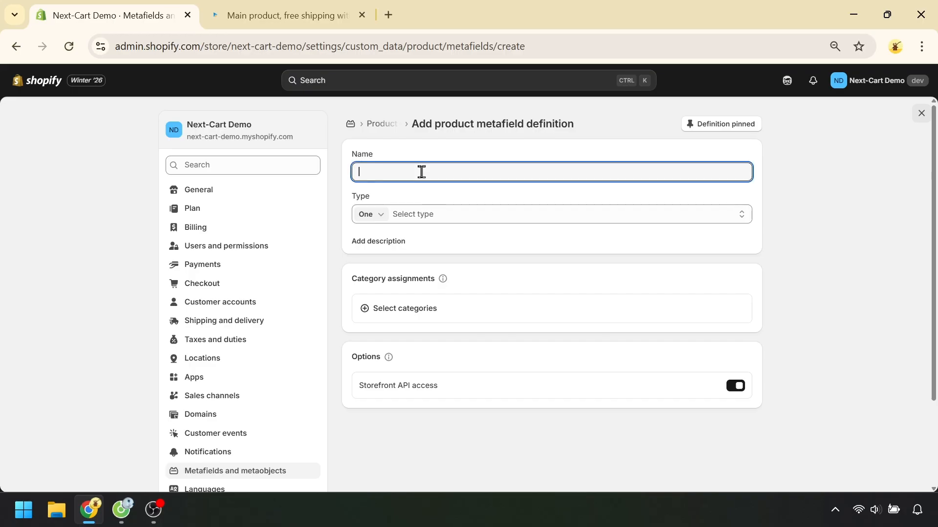
text(Style 2)
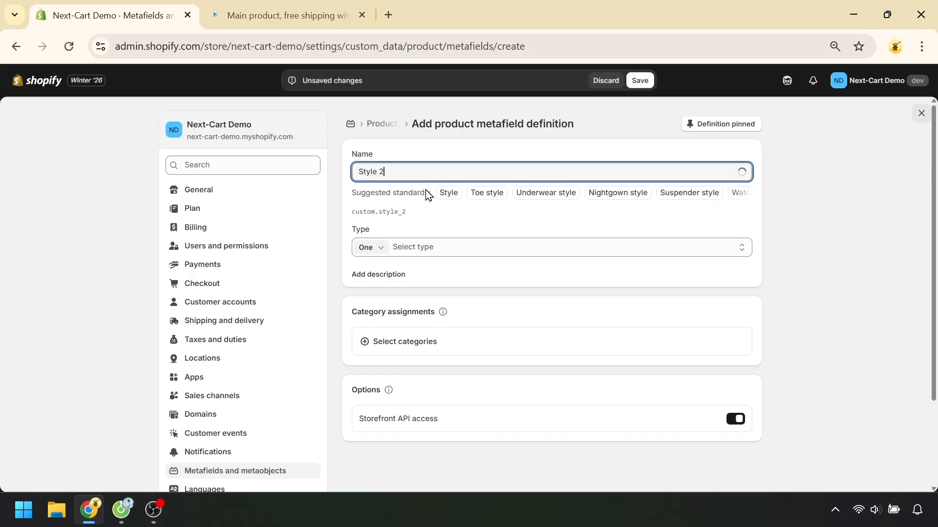
Set the Style 2 definition's type to Choice list (Single line text) with one value
click(443, 237)
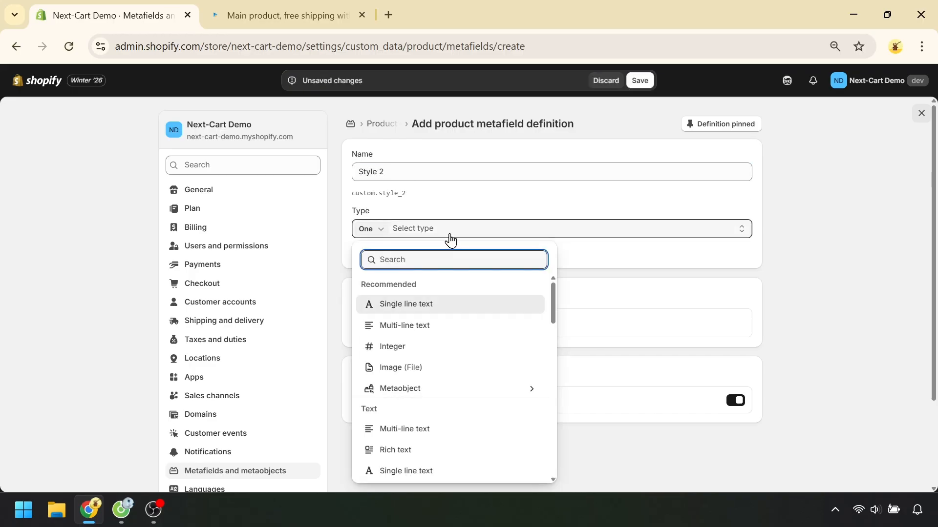
scroll(476, 391, down, 2)
scroll(481, 389, down, 1)
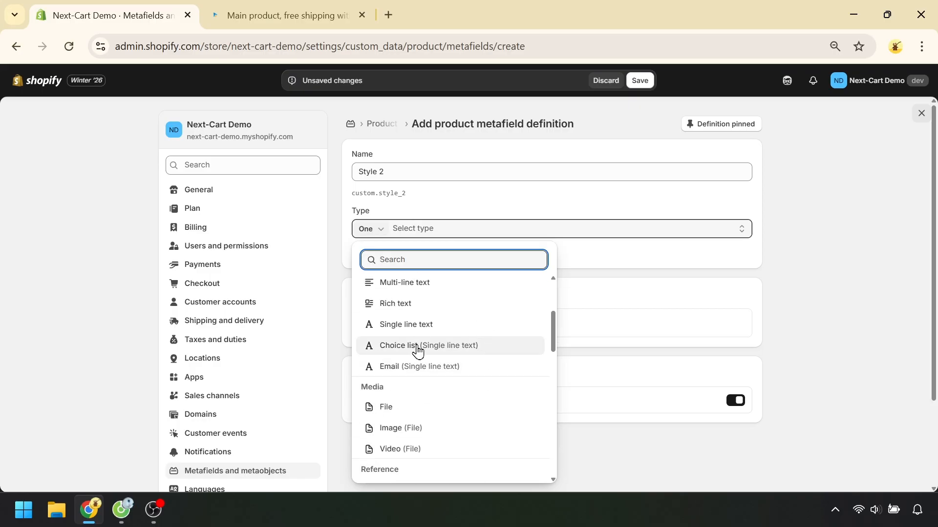
click(456, 348)
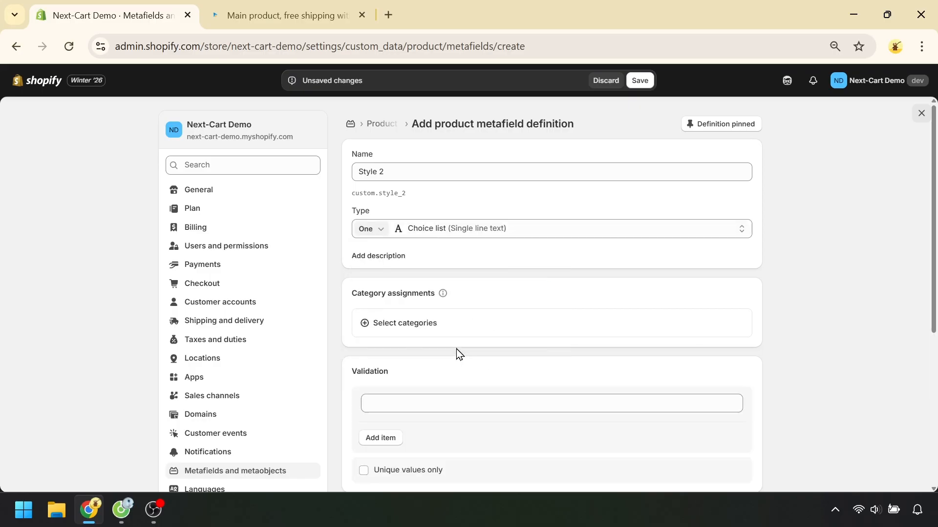
Add Streetwear and Basic as the allowed choices for Style 2 and save the definition
scroll(438, 347, down, 1)
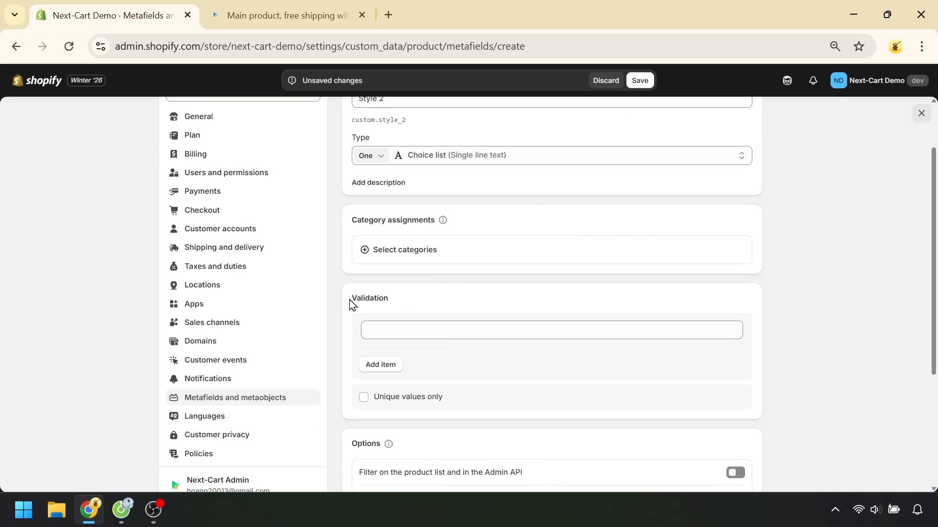
click(424, 327)
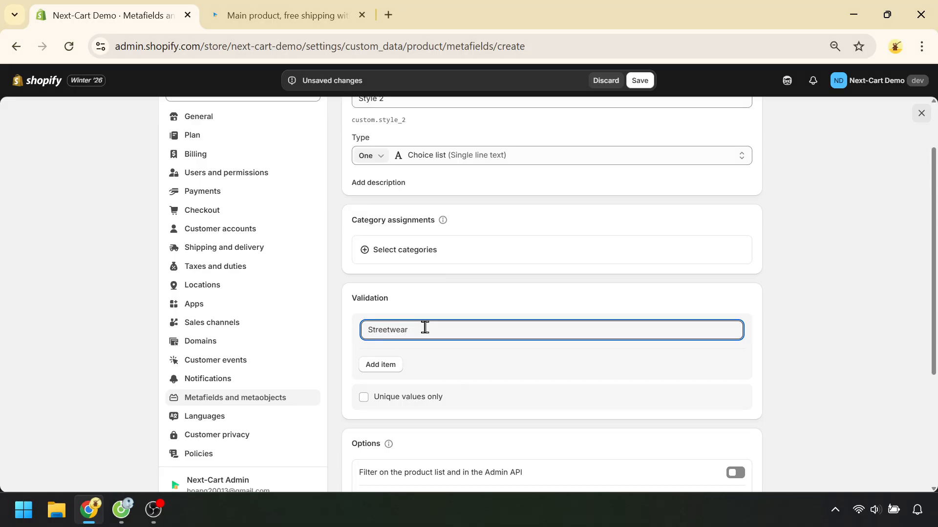
click(389, 370)
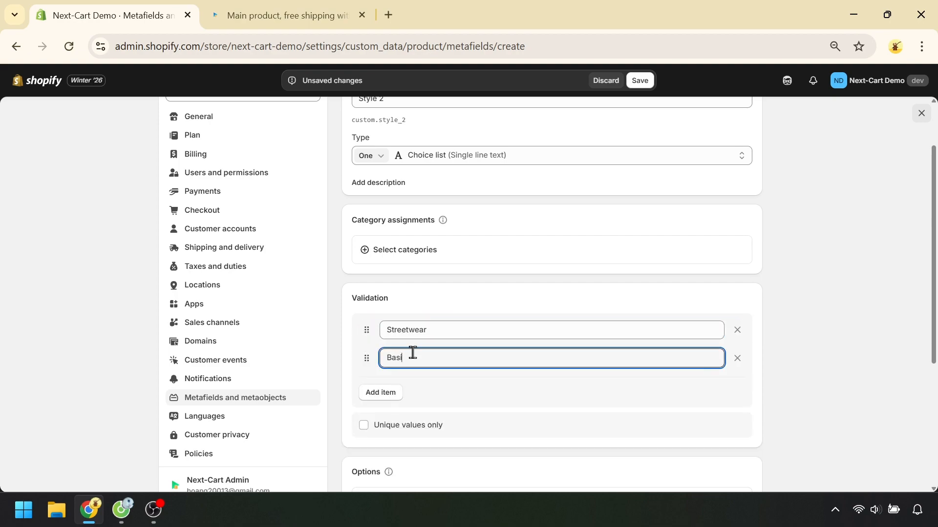
click(834, 309)
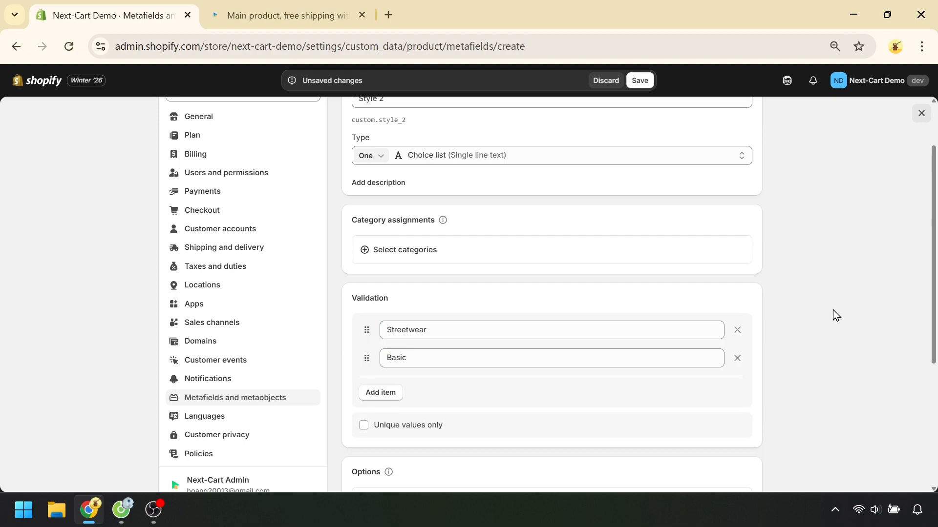
scroll(823, 336, up, 2)
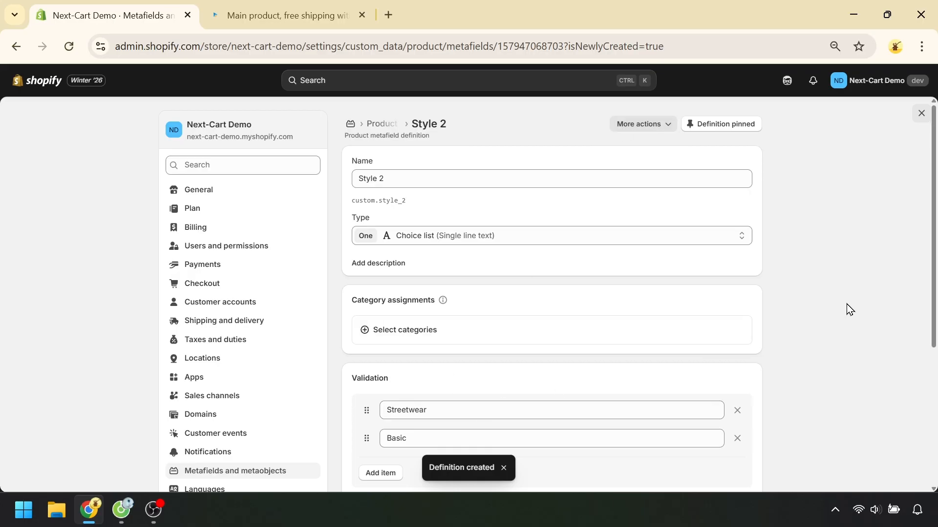
Leave the settings and choose Streetwear for the Style 2 metafield of the product "Main product, free shipping with highlighting"
click(918, 119)
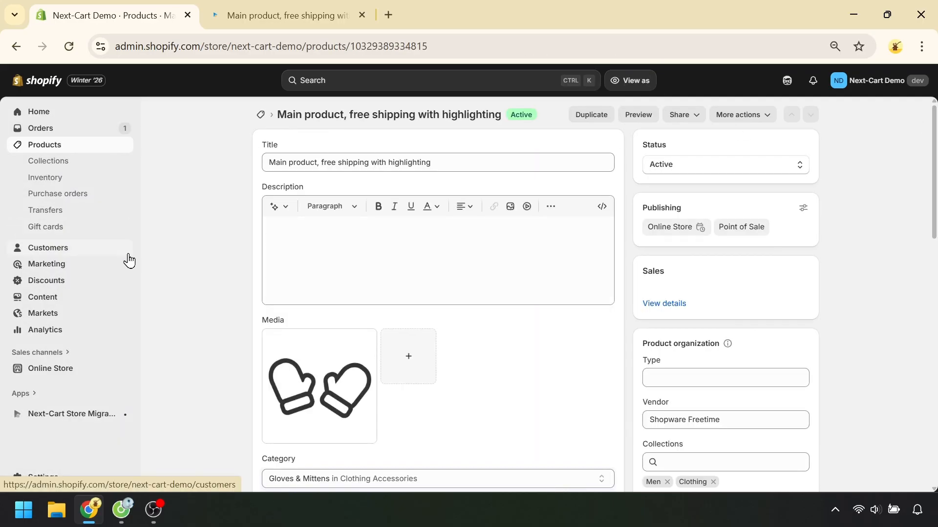
scroll(555, 326, down, 15)
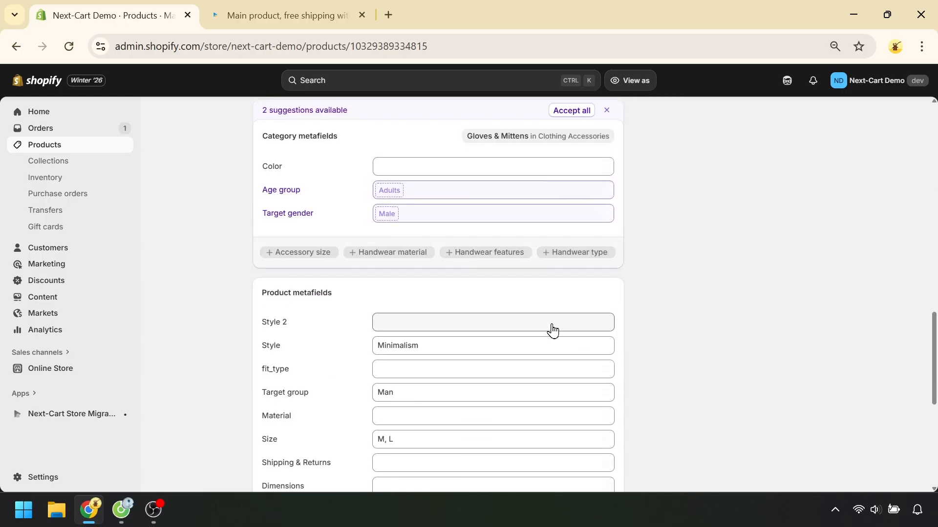
click(549, 326)
click(409, 330)
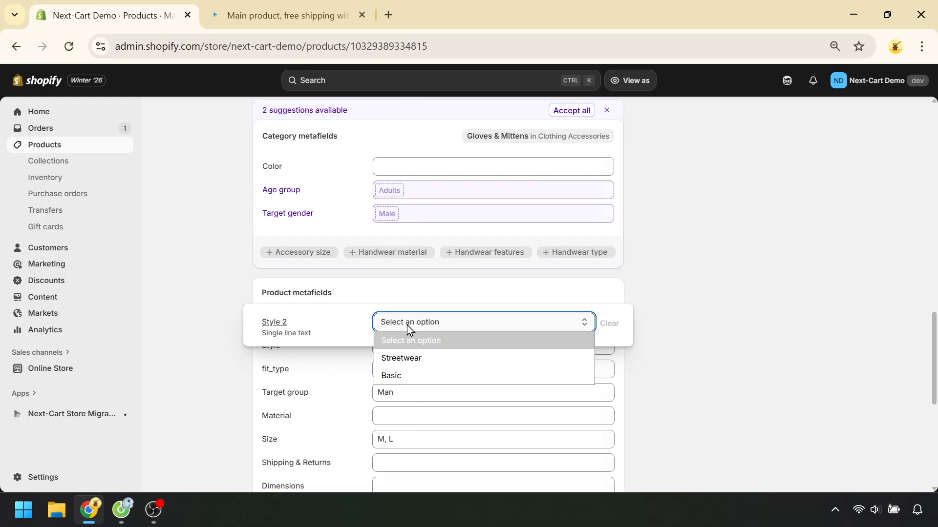
click(399, 358)
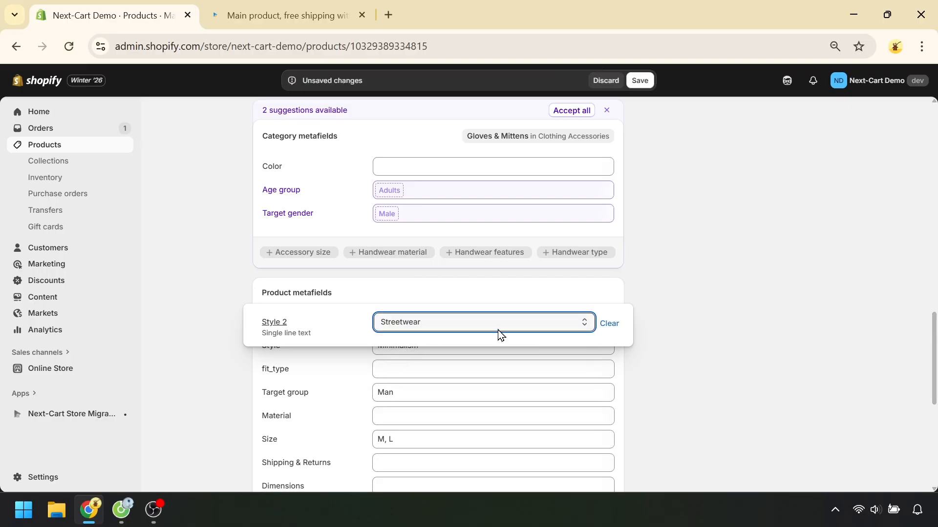
click(696, 321)
Change the product's Style 2 metafield to Basic and save the product
click(458, 327)
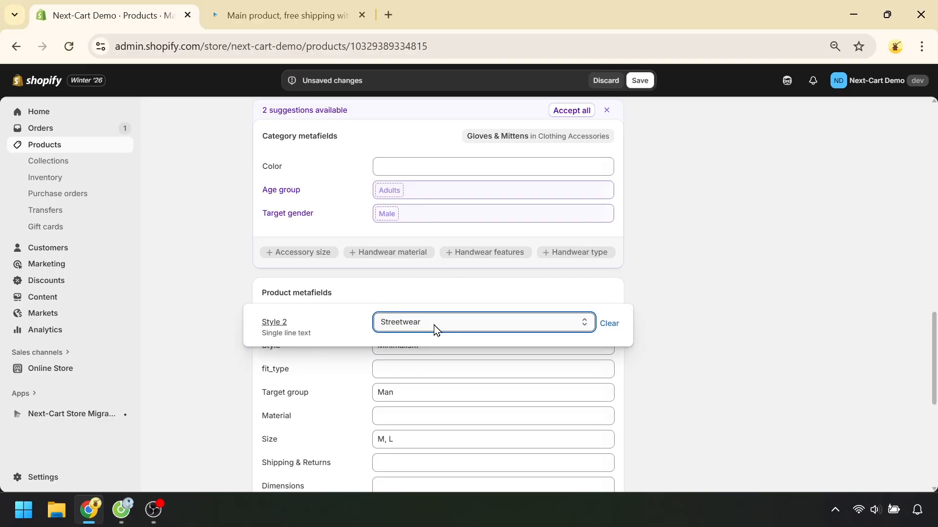
click(433, 327)
click(410, 358)
click(732, 270)
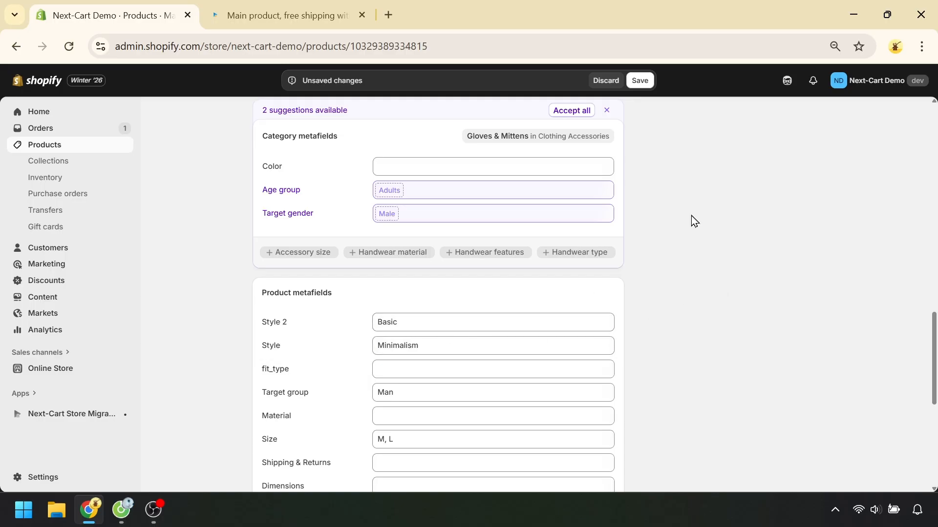
click(641, 81)
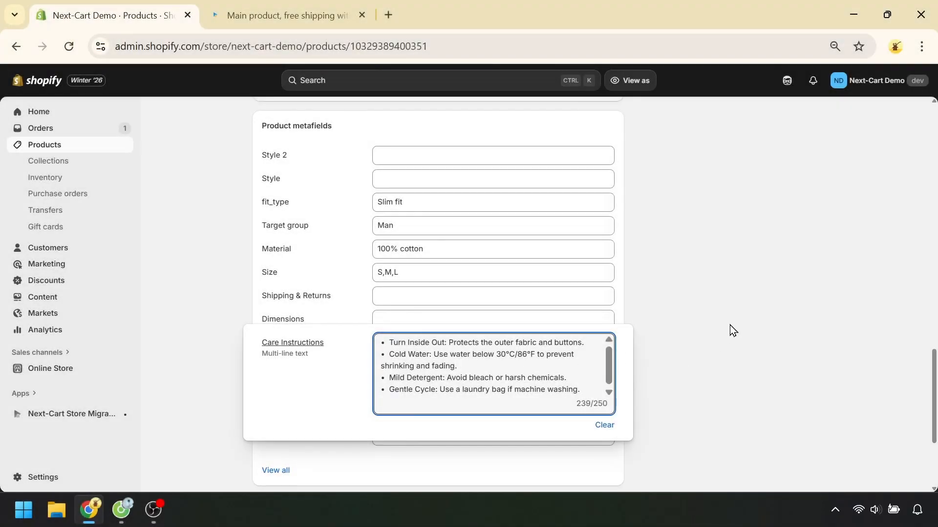
Preview the Short-sleeve shirt (Demo) product on the storefront and examine its expanded Material and Care Instructions rows
click(729, 324)
scroll(723, 330, up, 15)
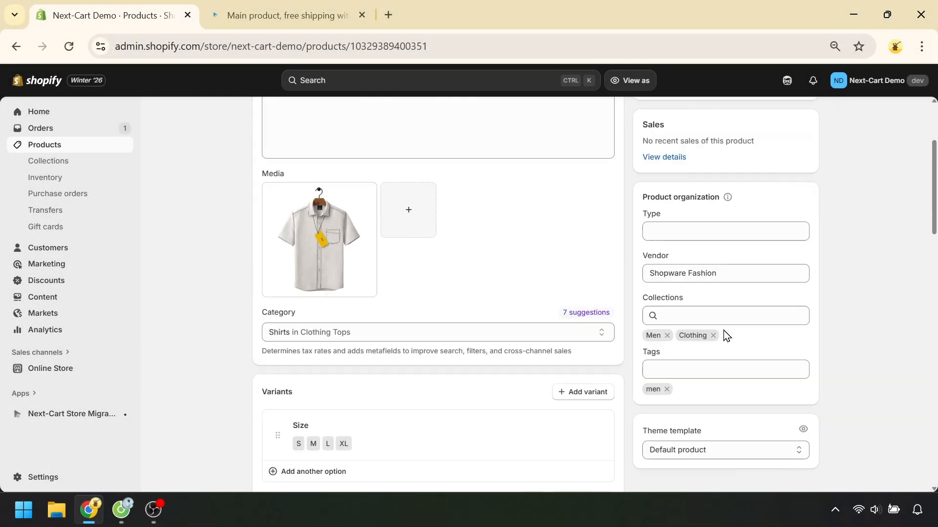
click(639, 117)
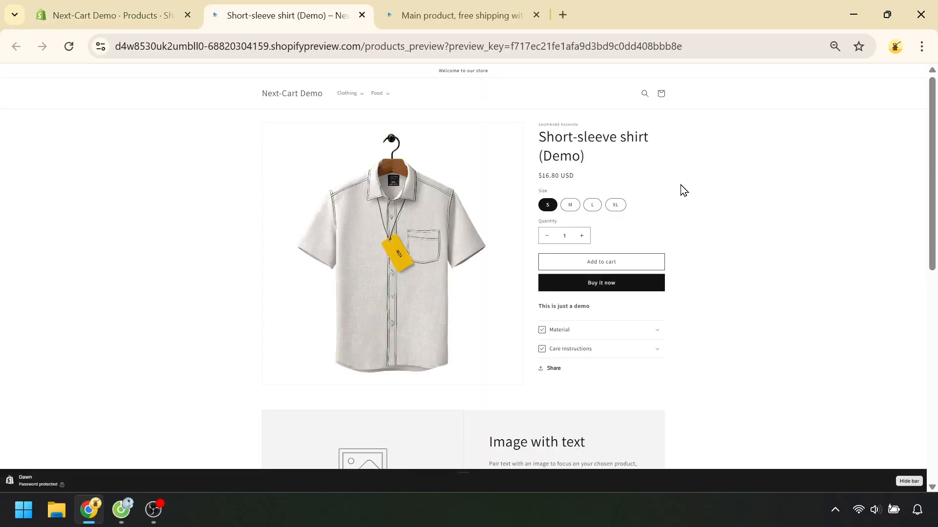
click(639, 336)
click(627, 383)
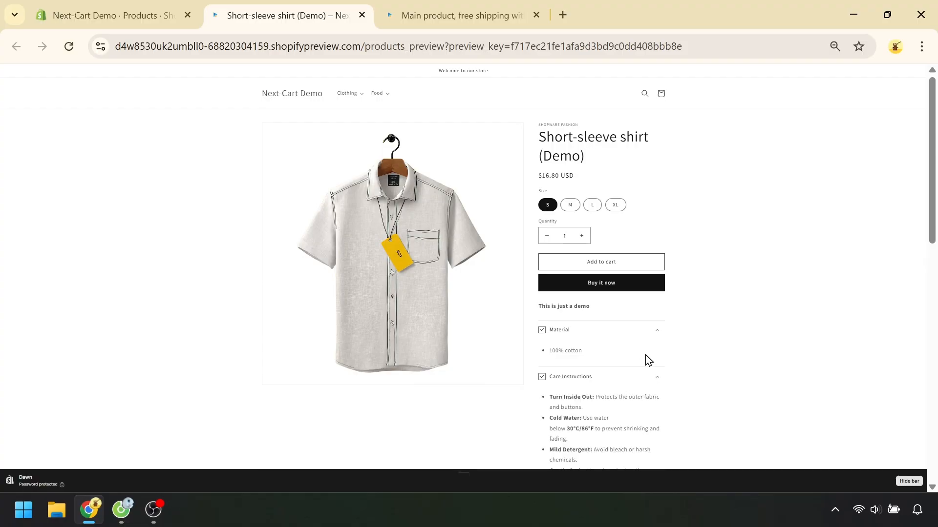
scroll(721, 310, down, 2)
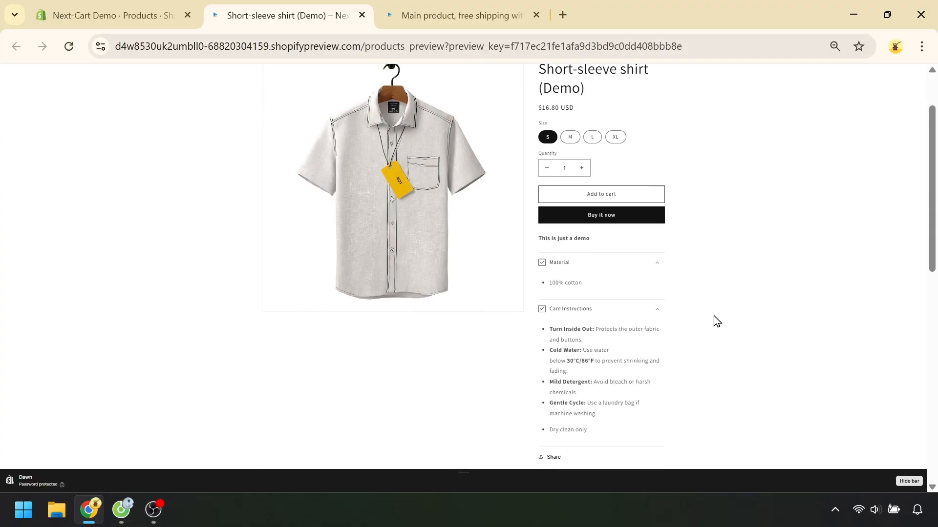